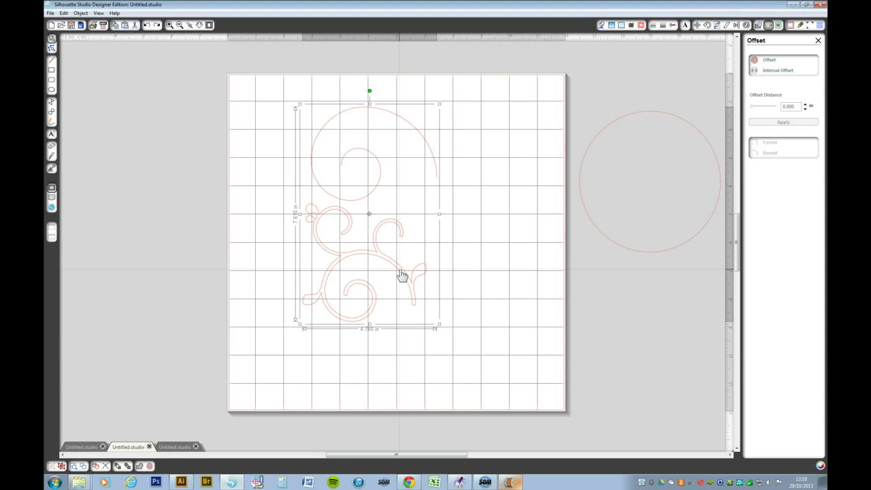
Drag the finished swirl design off the mat to the left.
left_click_drag(401, 274, 173, 259)
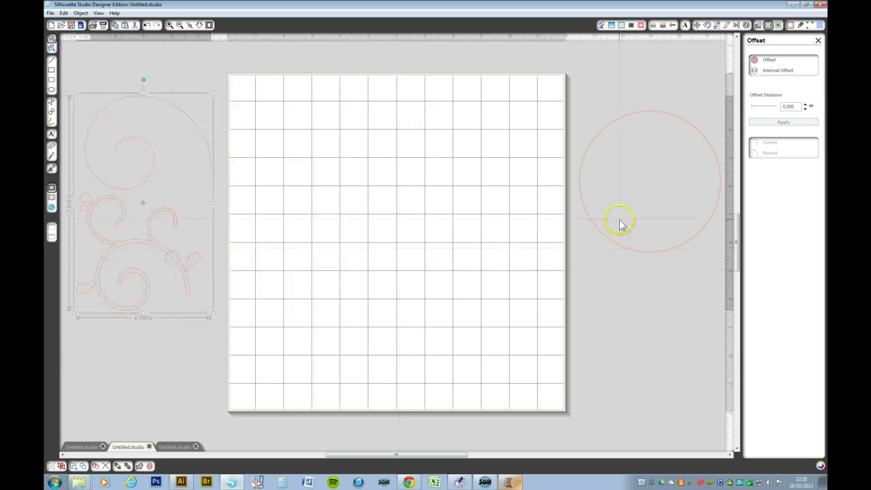
Drop the 5-inch circle at the centre of the page and select it.
left_click_drag(613, 240, 360, 306)
left_click(318, 307)
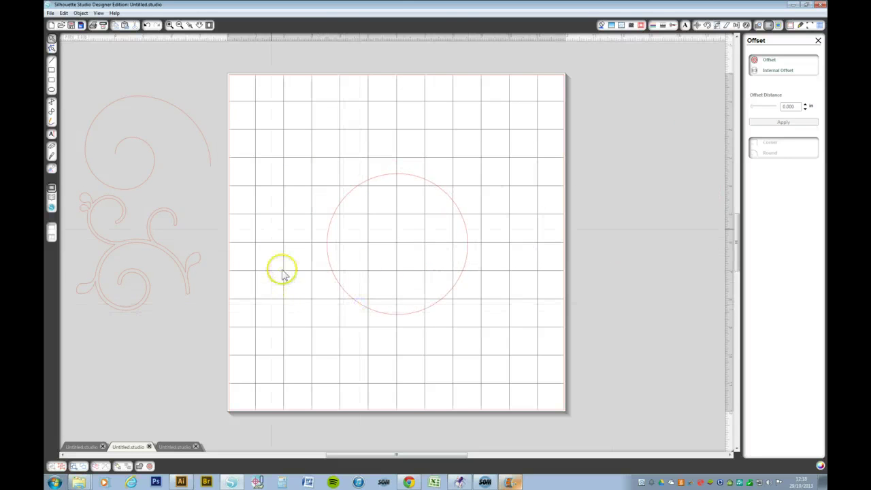
left_click(50, 122)
left_click(95, 125)
In Edit Points, break the circle open at its right node.
left_click(437, 189)
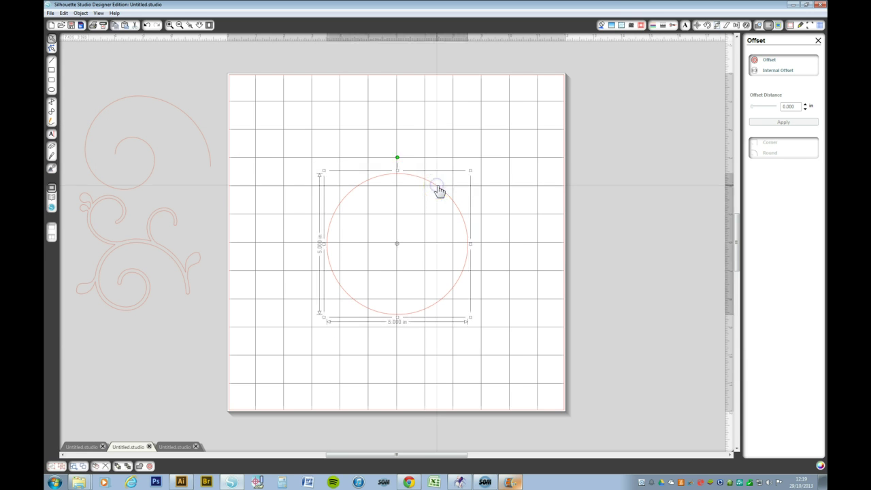
right_click(438, 189)
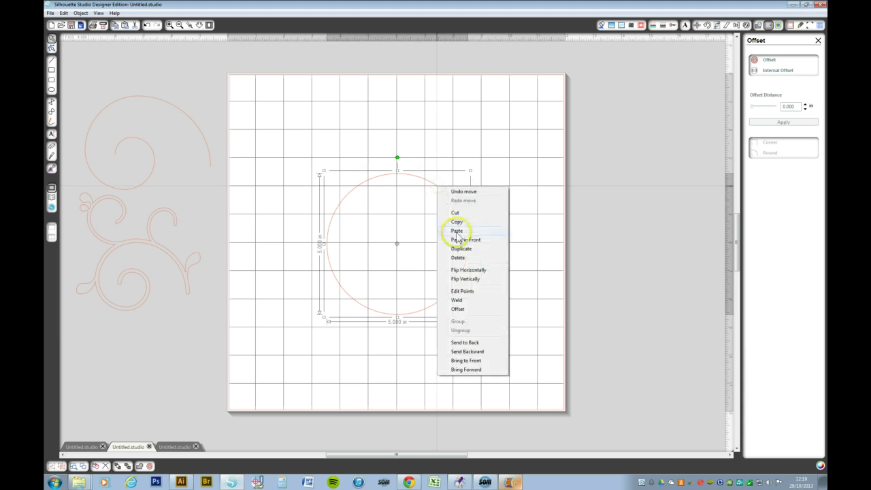
left_click(457, 291)
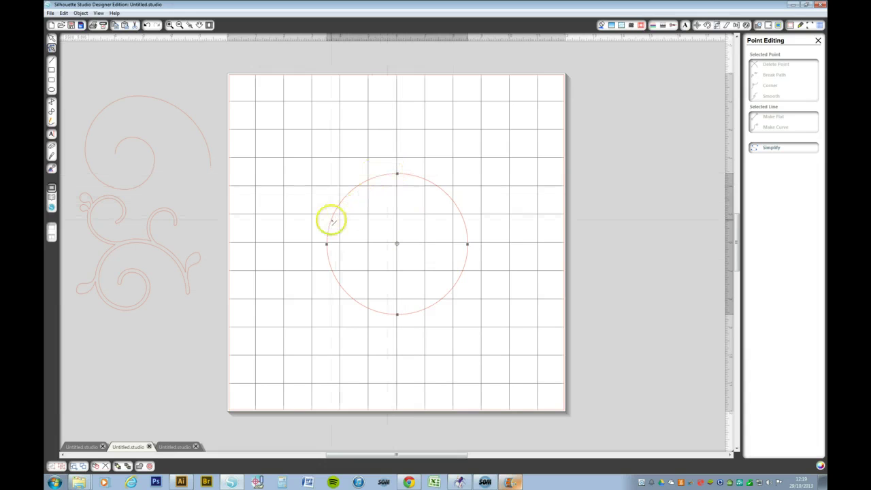
left_click(468, 244)
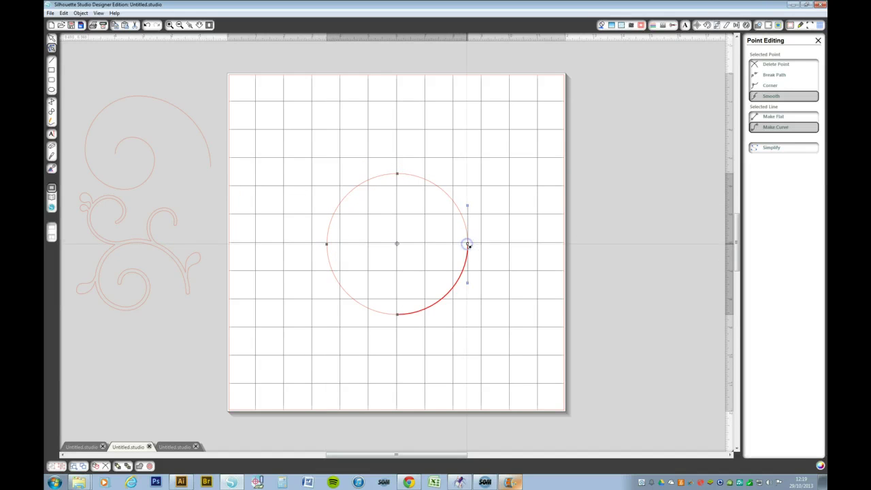
left_click(773, 66)
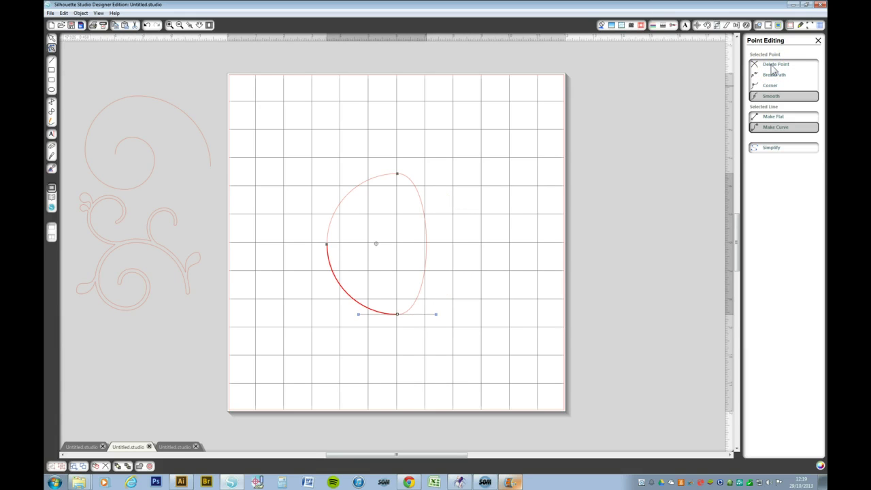
key("ctrl+z")
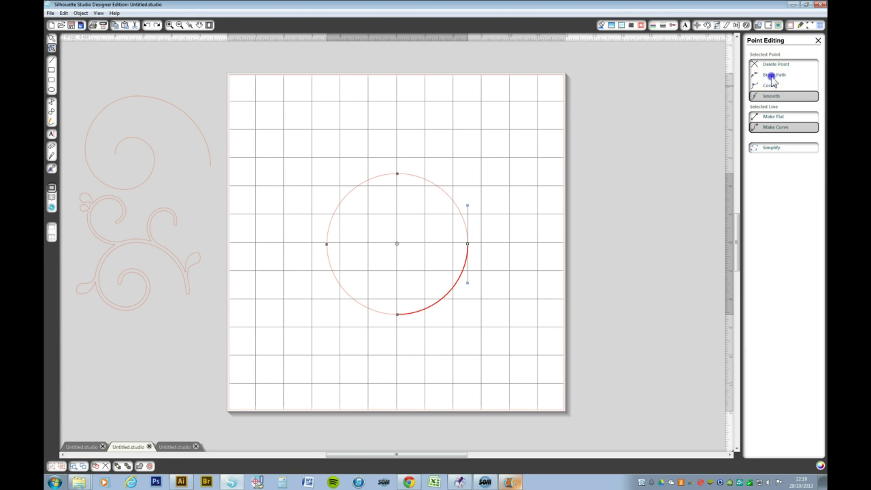
left_click(773, 75)
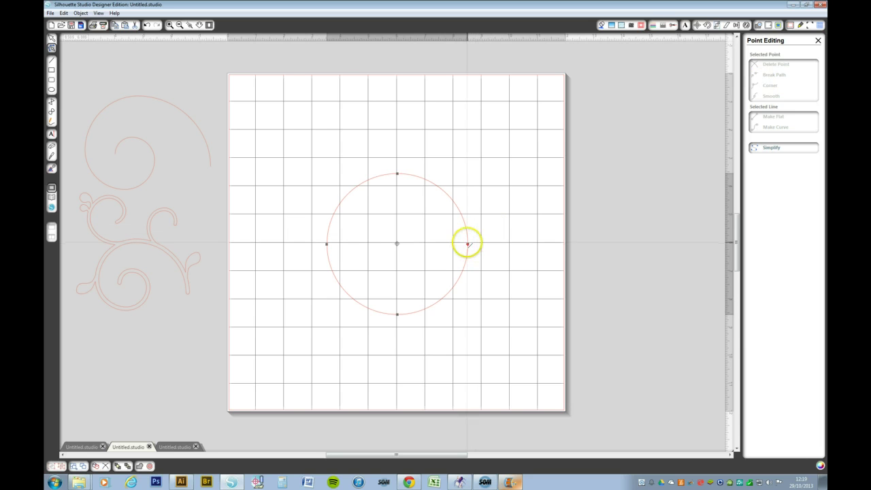
Delete points until only the upper-left quarter arc remains.
left_click_drag(468, 244, 478, 244)
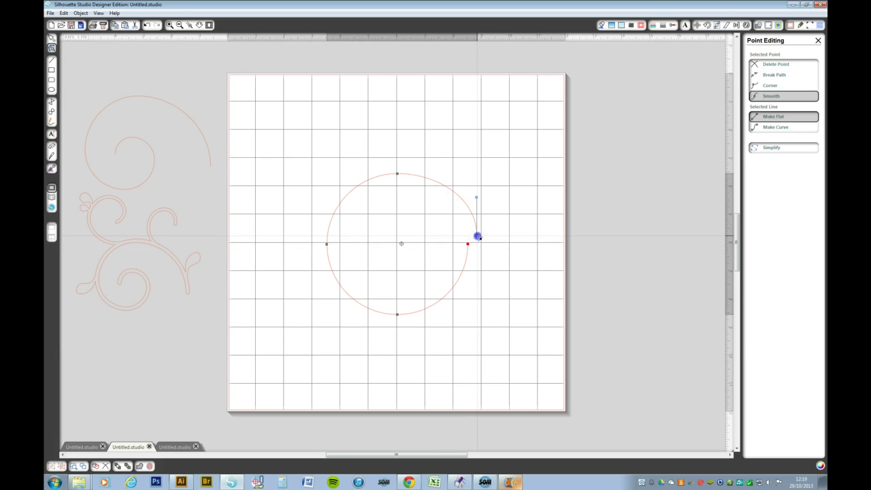
left_click(780, 66)
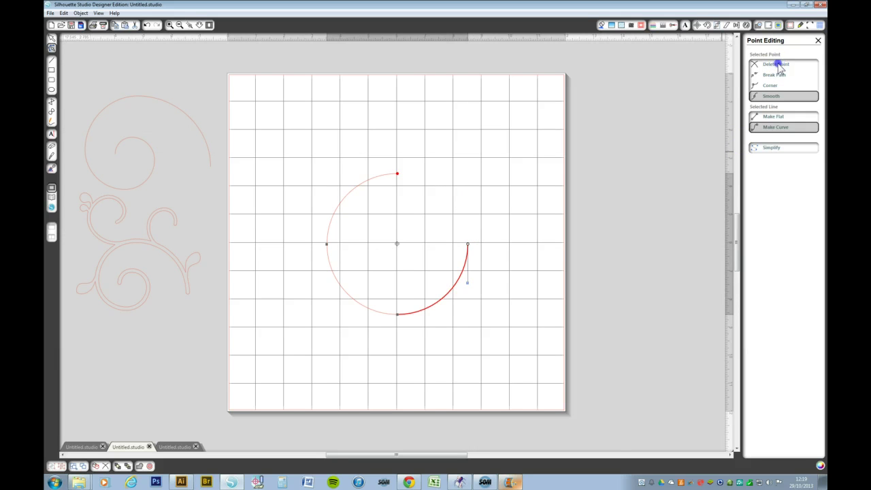
left_click(780, 65)
left_click(780, 65)
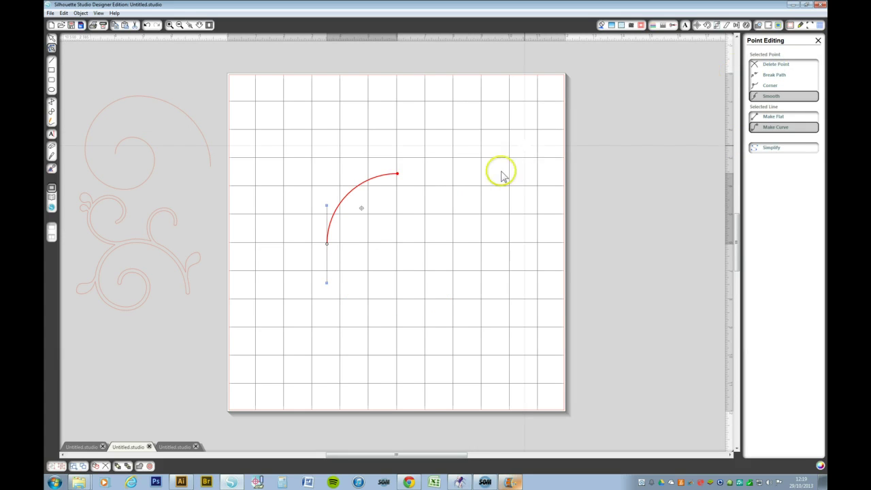
Scale the arc by 75% five times: 1.875, 1.405, 1.06, 0.790 and 0.595 in.
left_click(395, 157)
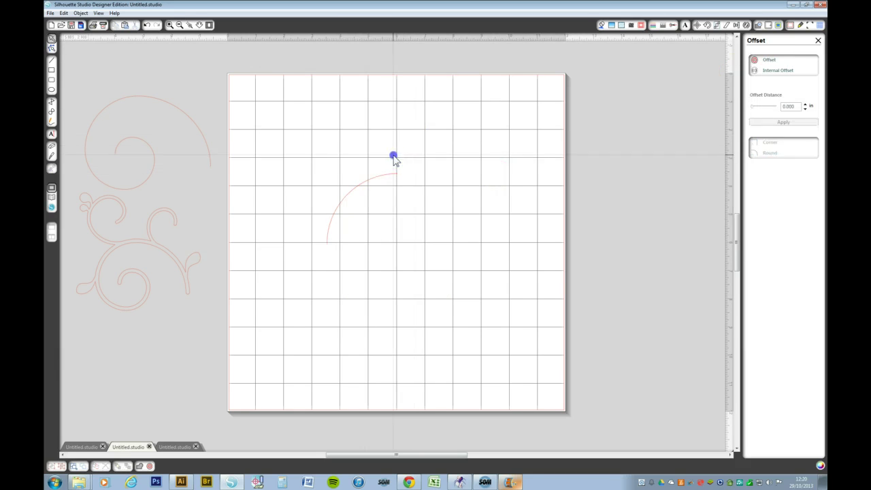
left_click(392, 175)
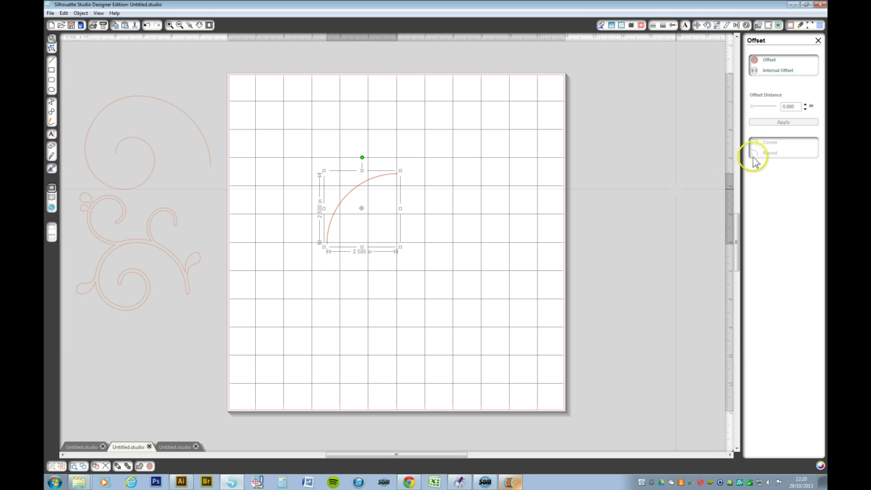
left_click(718, 27)
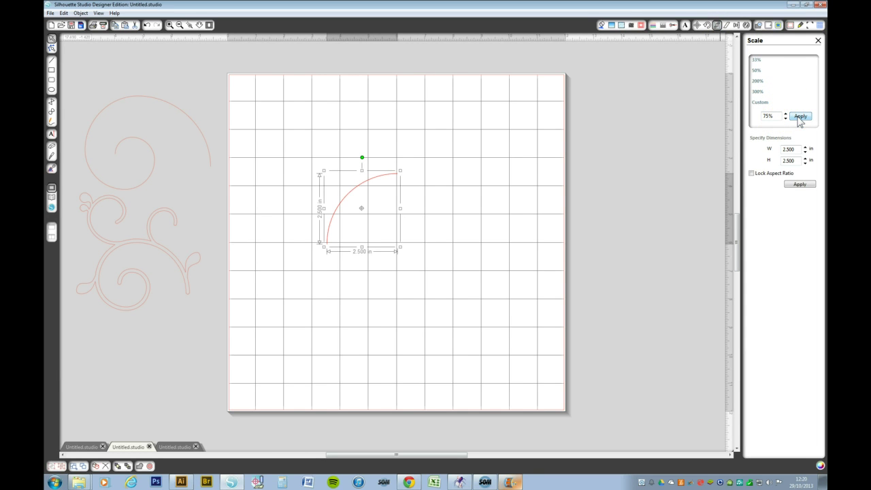
left_click(800, 117)
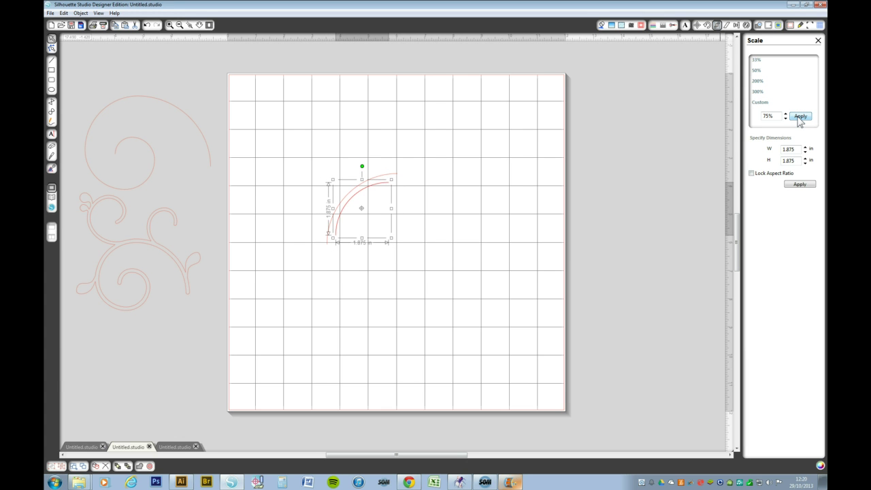
left_click(800, 116)
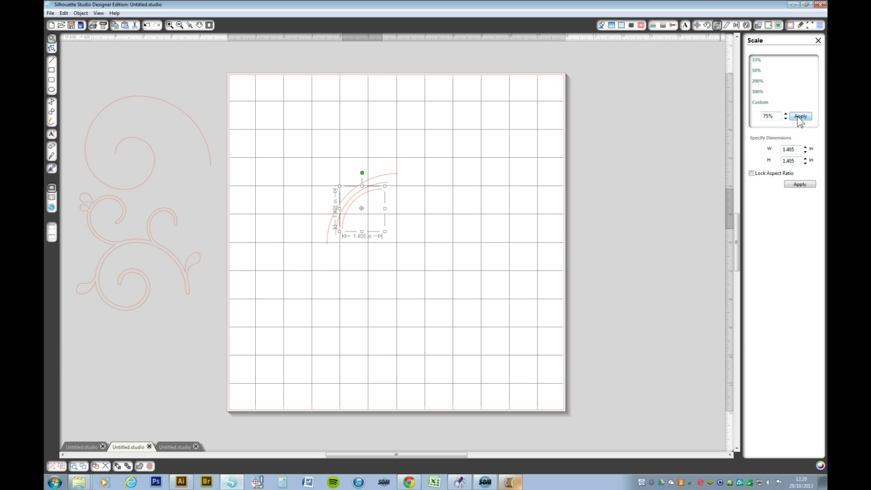
left_click(800, 117)
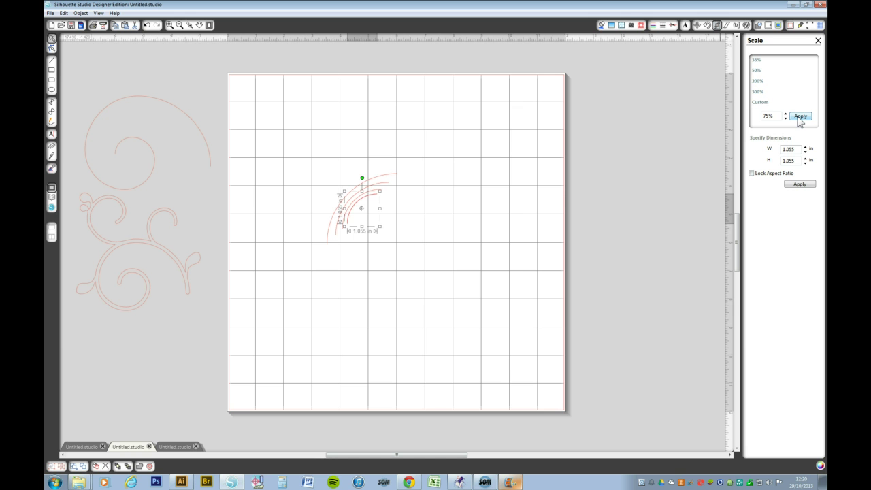
left_click(800, 117)
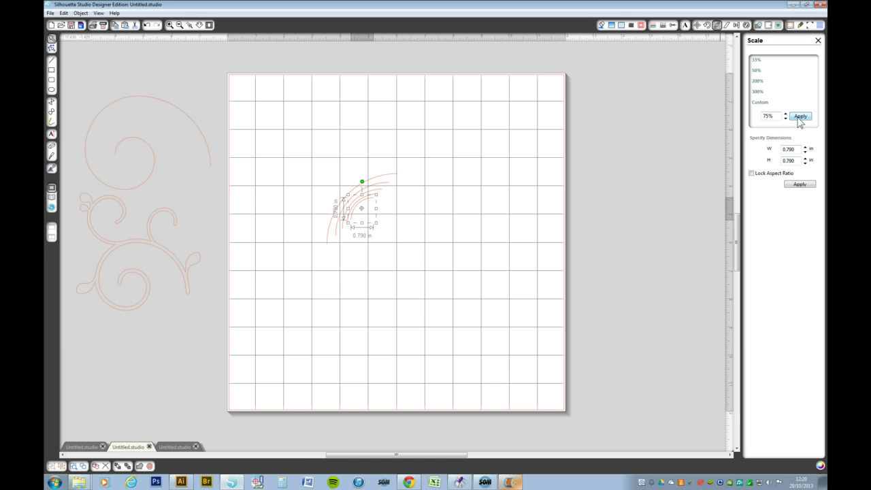
left_click(800, 116)
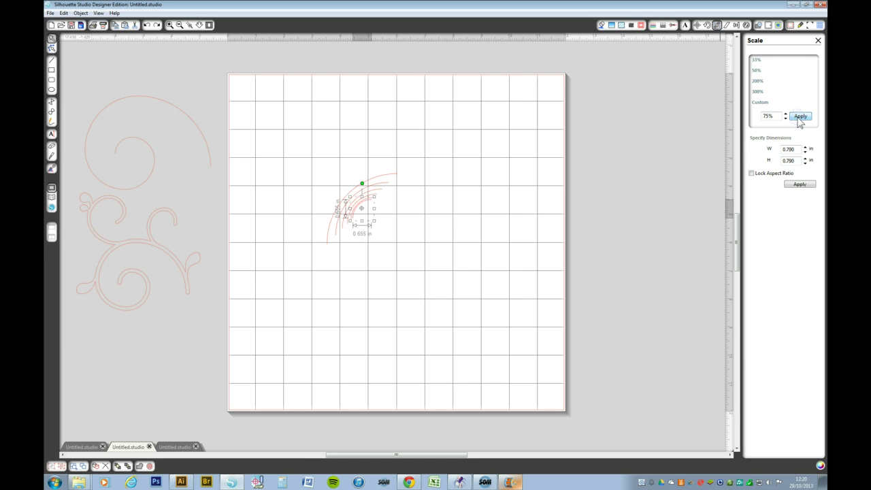
Zoom in and drag the 0.595 in and 0.790 in arcs down and to the right.
left_click(190, 26)
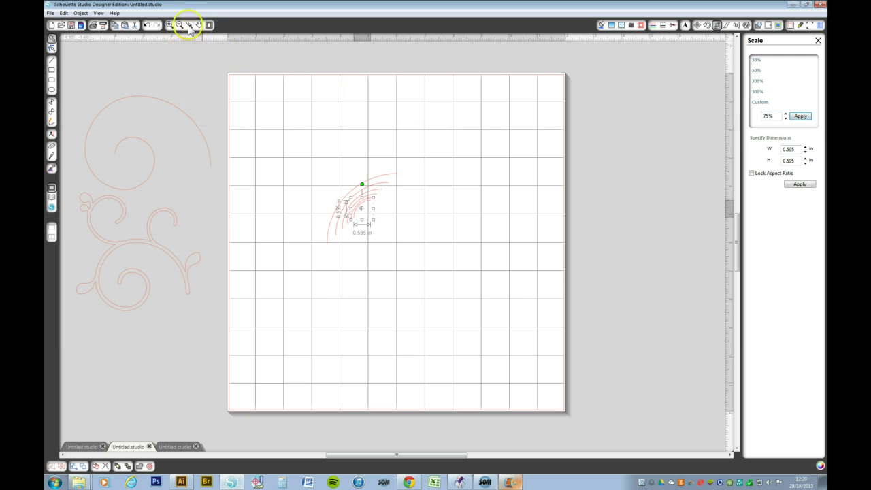
left_click(369, 207)
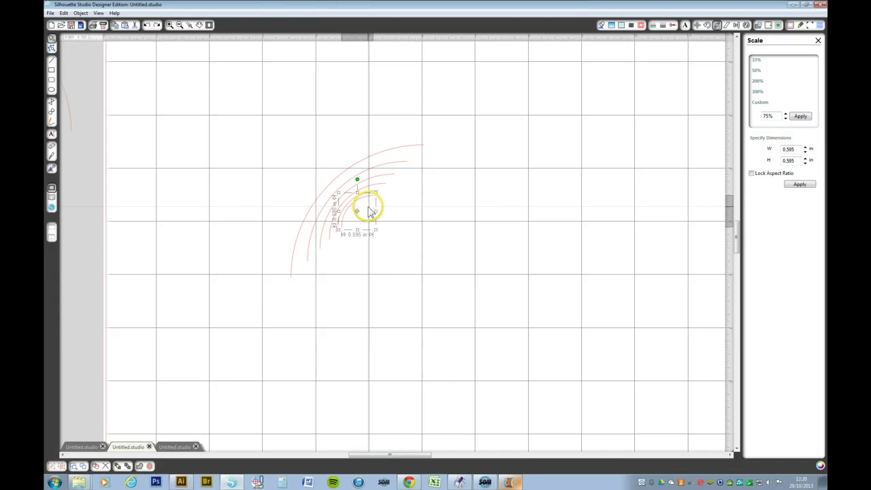
left_click(51, 38)
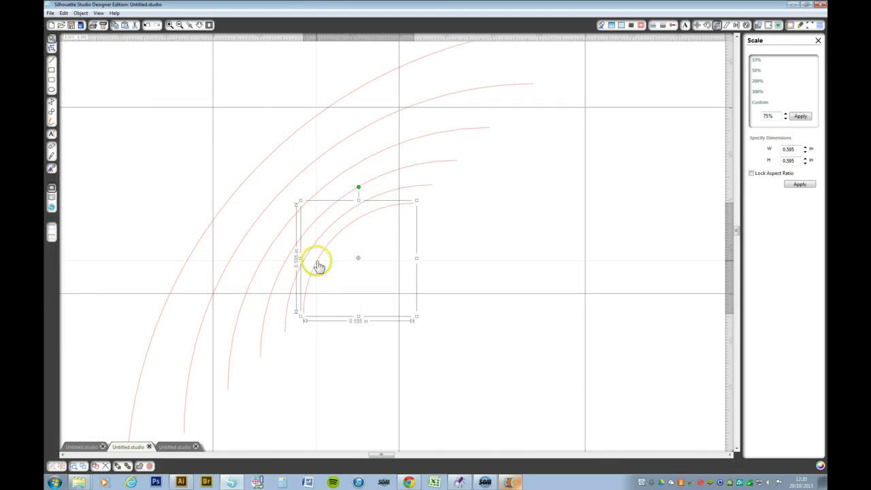
left_click_drag(317, 263, 403, 382)
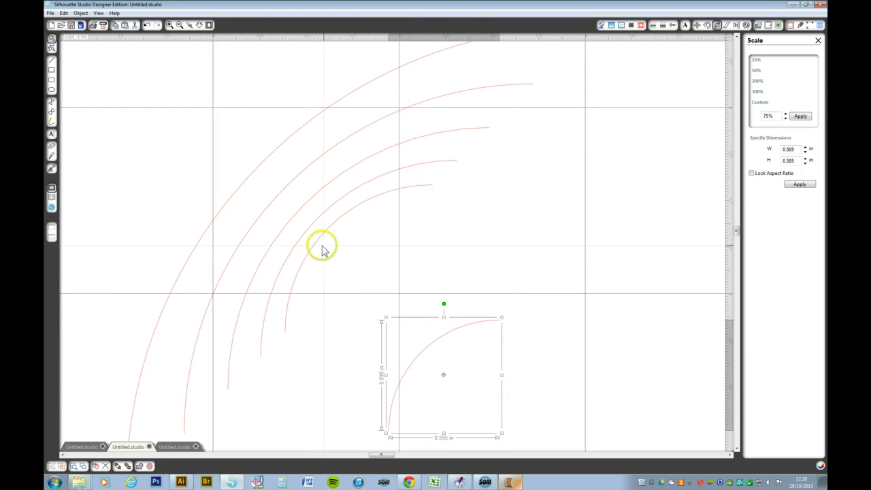
left_click_drag(315, 250, 483, 336)
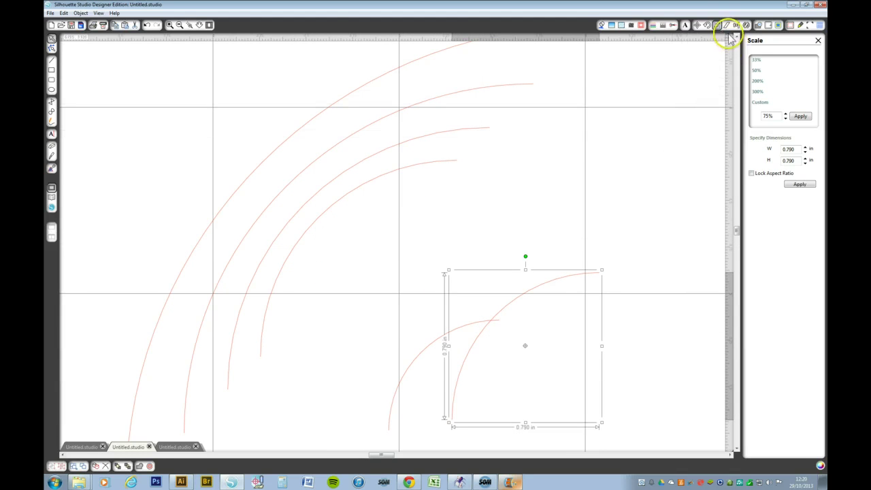
Rotate the small arc 90° clockwise, then flip the outer arcs 180° to continue the curl.
left_click(709, 27)
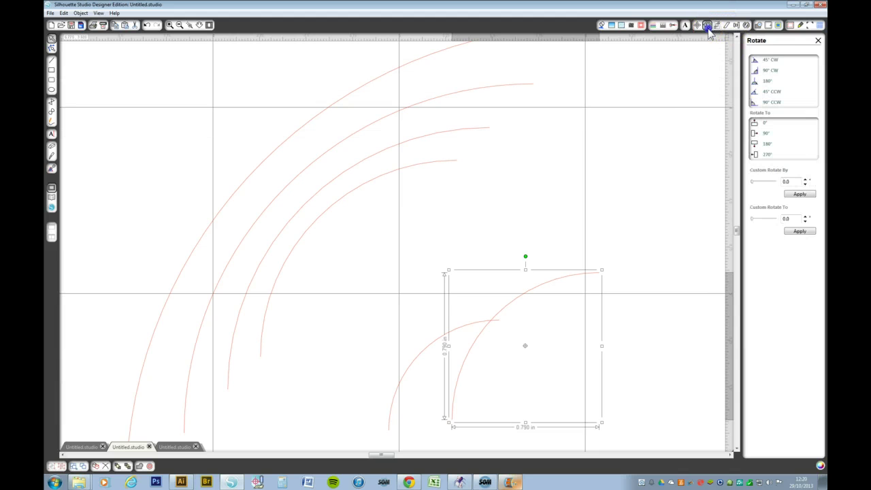
left_click(770, 70)
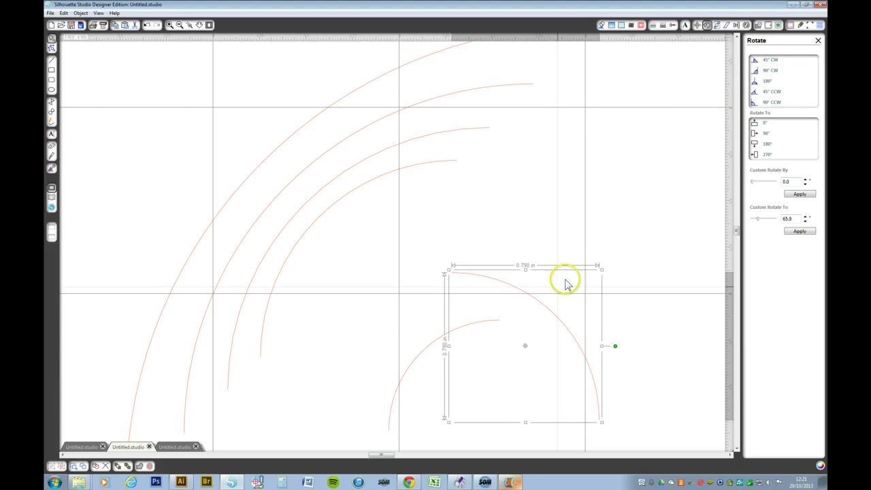
left_click_drag(540, 302, 589, 352)
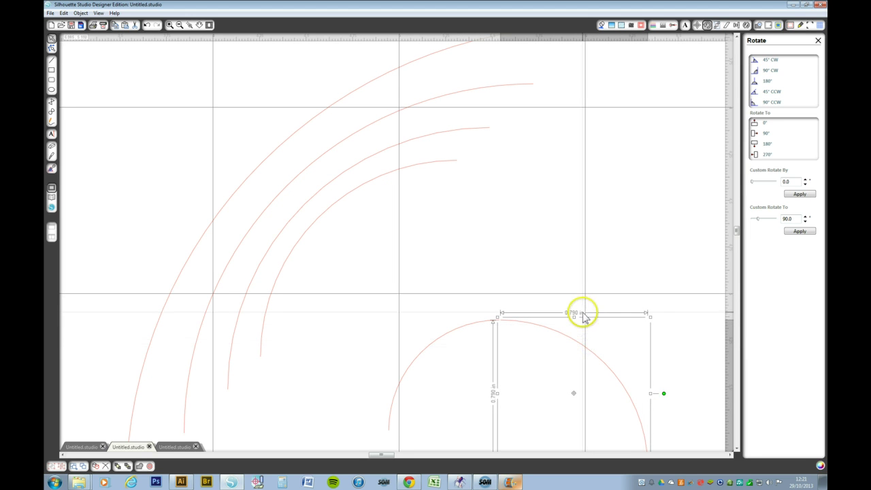
left_click_drag(582, 311, 481, 156)
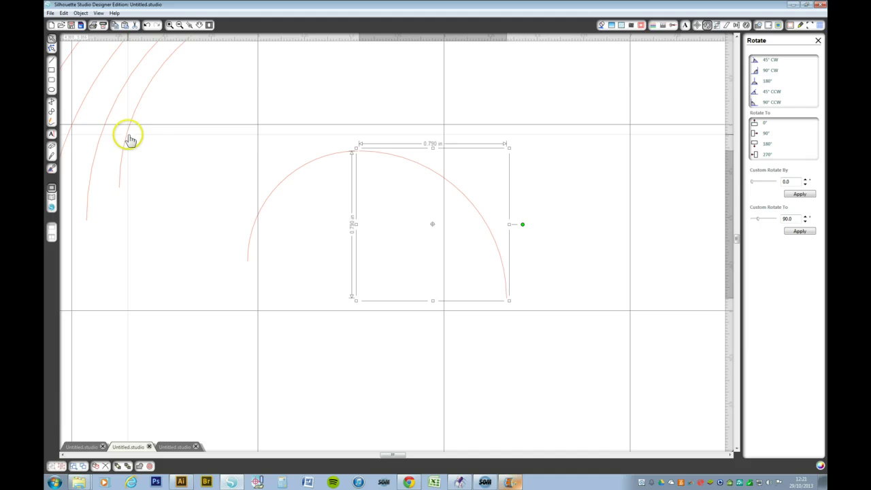
left_click(178, 25)
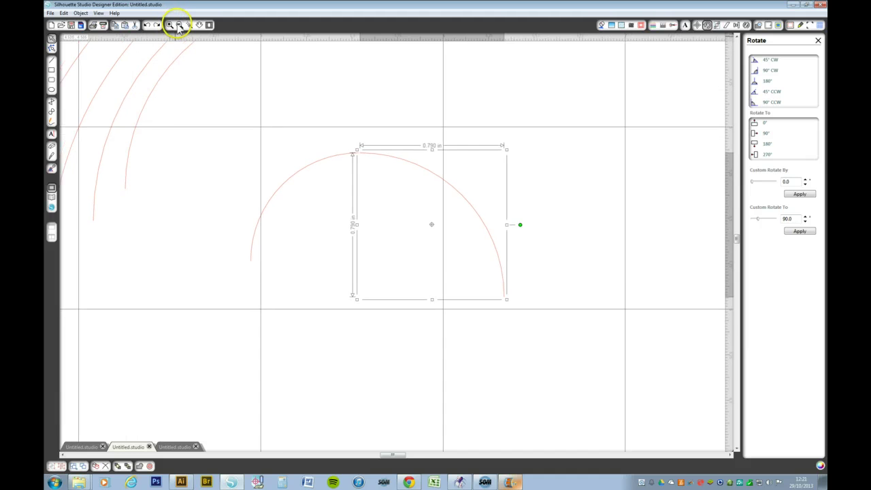
left_click(239, 177)
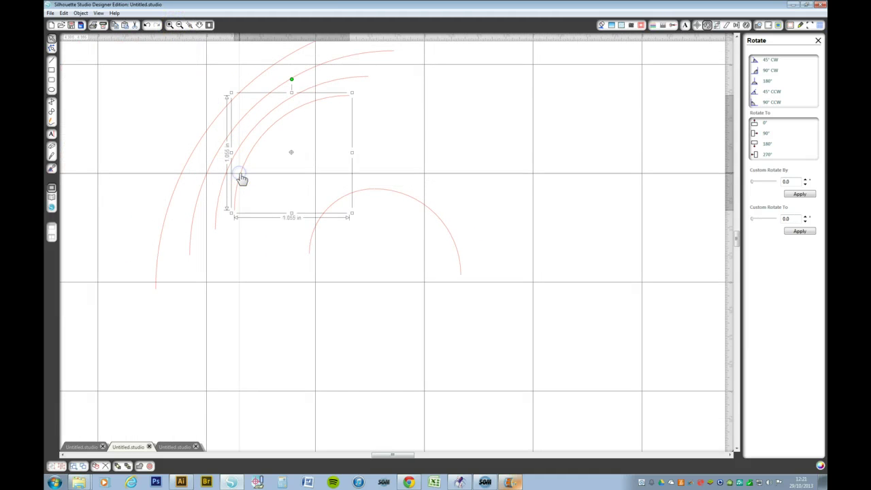
left_click(762, 80)
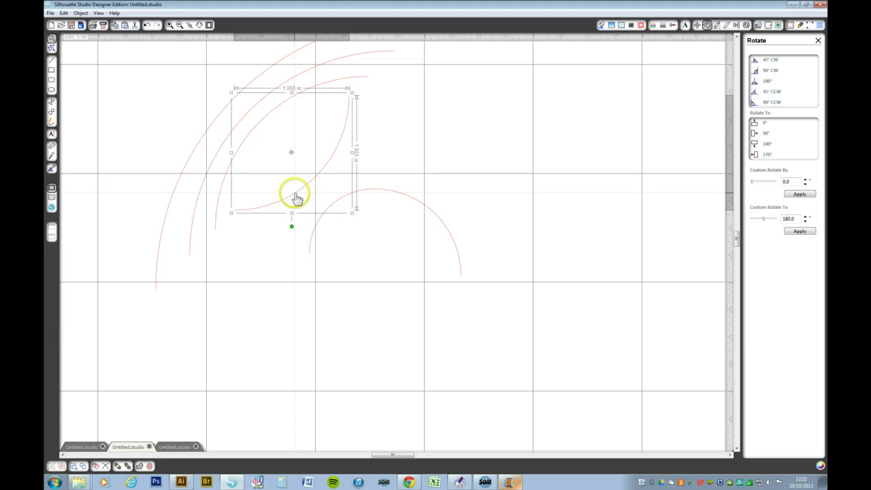
left_click_drag(293, 191, 408, 381)
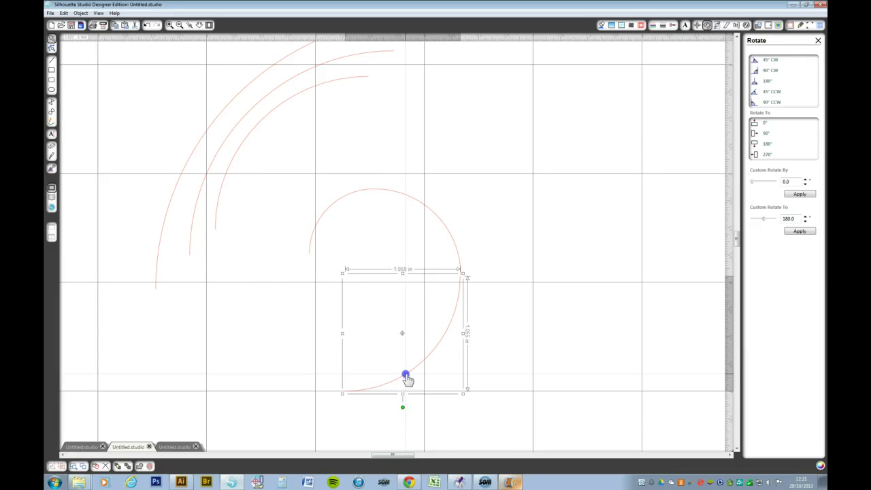
Rotate the inner arc 90° counter-clockwise and the large arc 90° clockwise, chaining them around the curl.
left_click(232, 165)
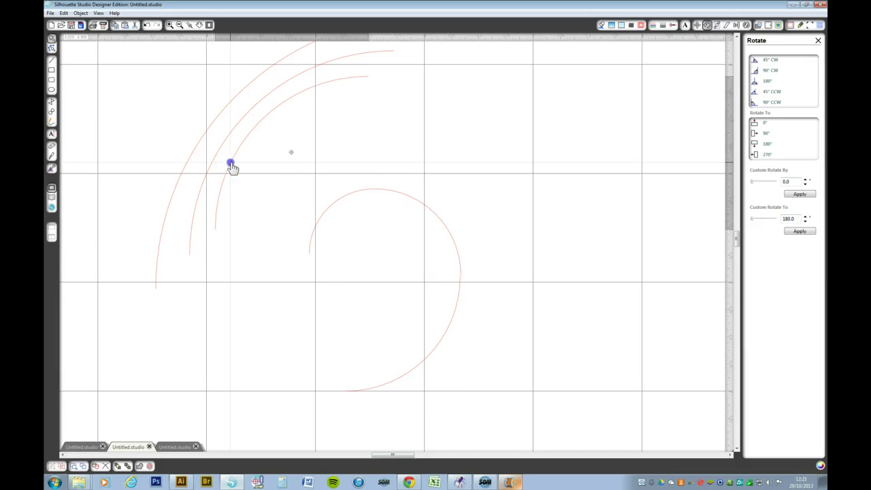
left_click(767, 102)
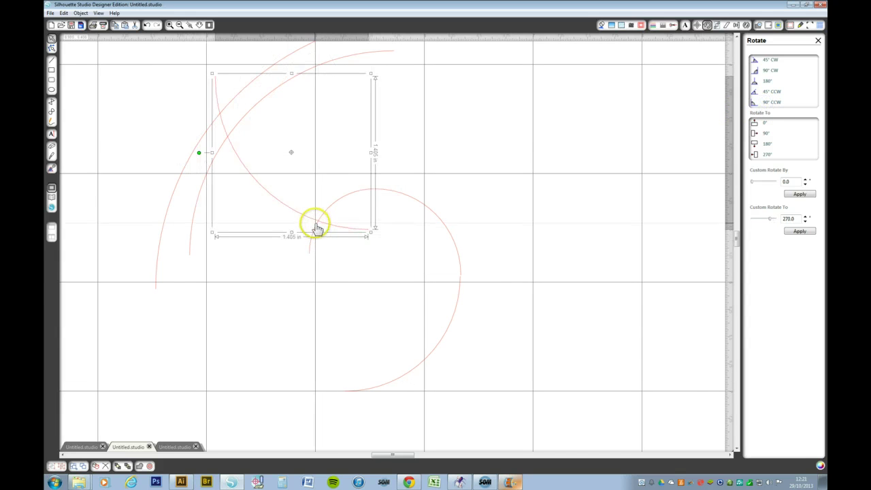
left_click_drag(336, 233, 310, 389)
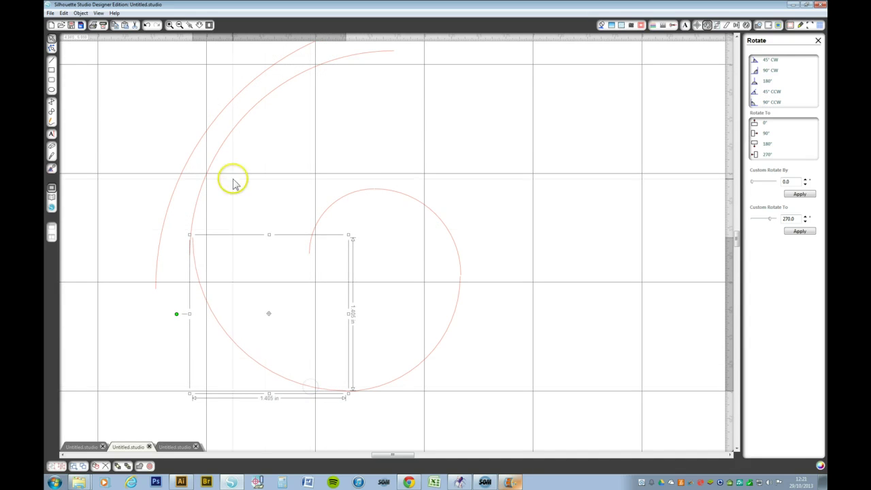
mouse_move(217, 152)
left_mouse_down()
mouse_move(232, 142)
mouse_move(222, 136)
left_mouse_up()
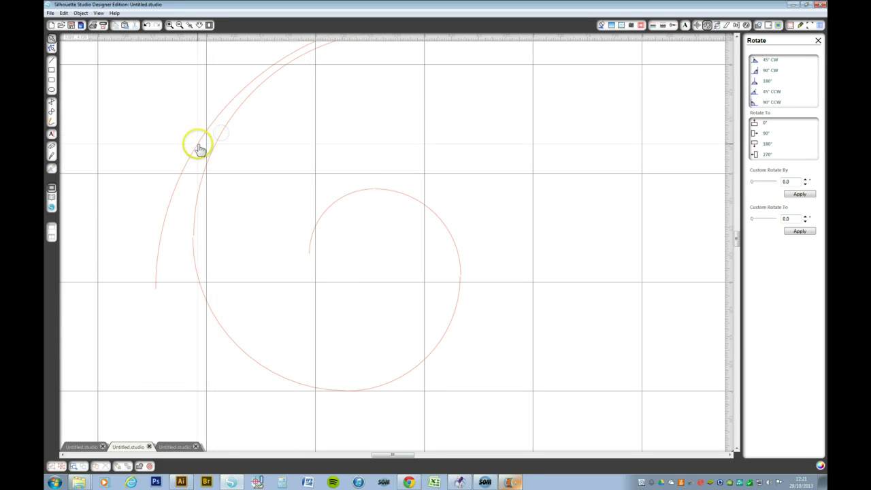
left_click(198, 145)
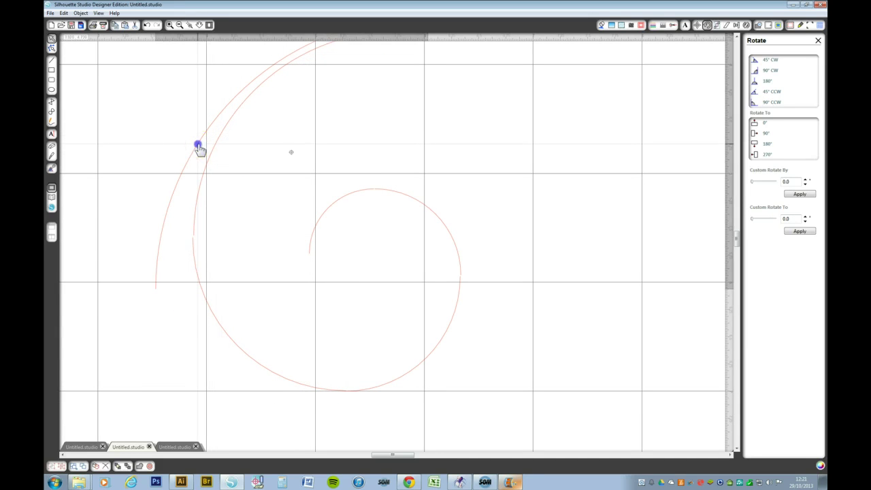
left_click(768, 70)
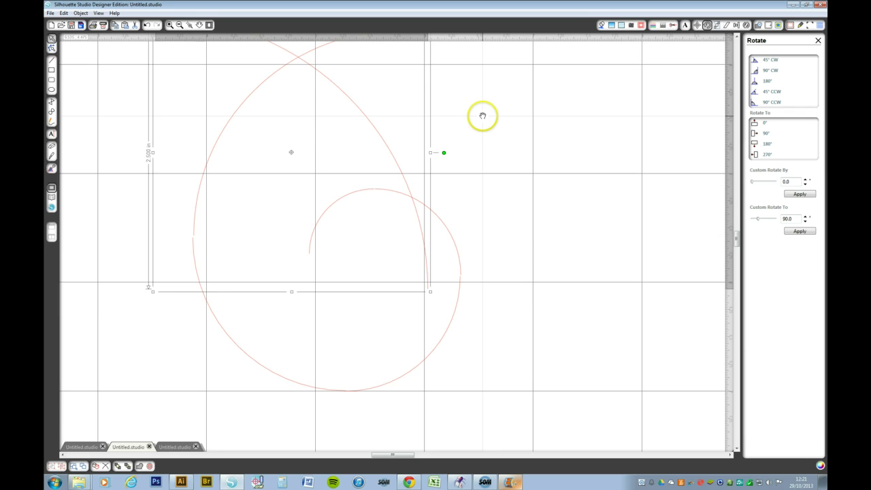
left_click_drag(483, 116, 444, 220)
left_click_drag(341, 227, 580, 249)
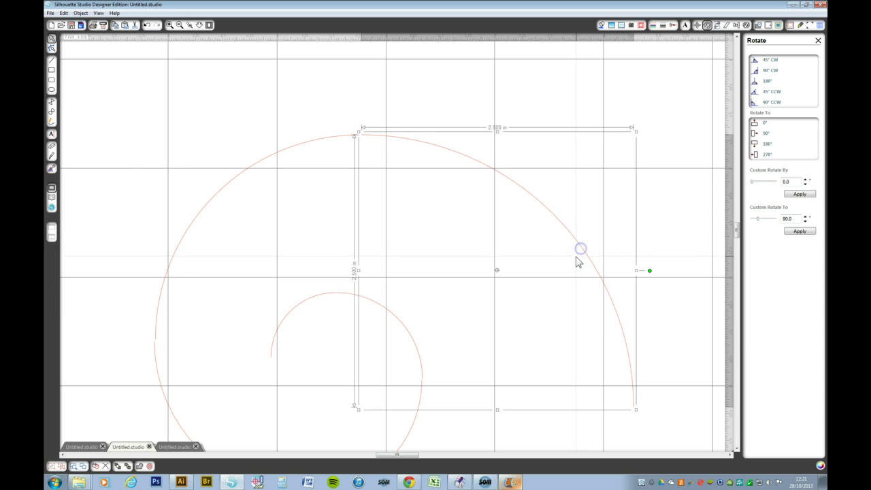
left_click(311, 301)
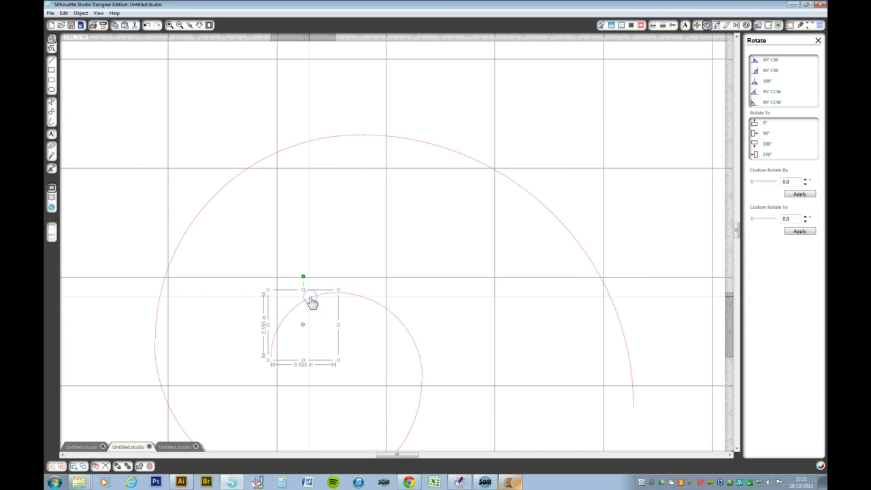
left_click(352, 298, "shift")
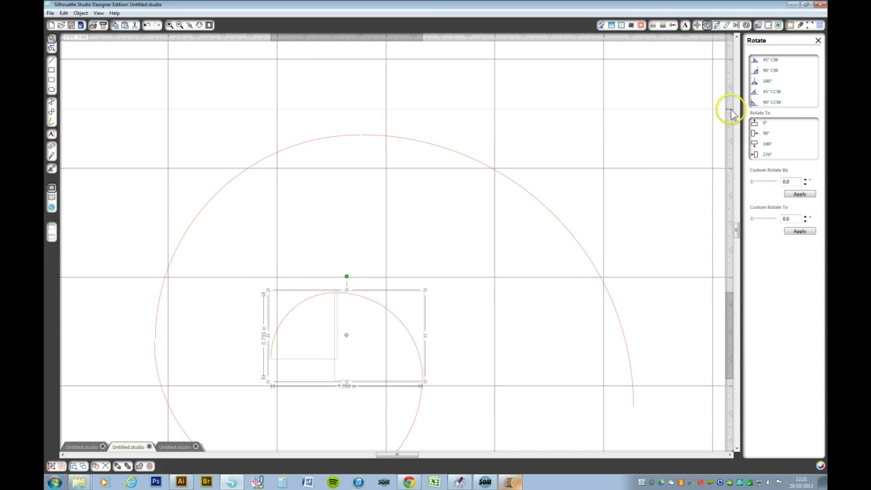
Top-align the curl pieces and merge them into one compound path.
left_click(736, 25)
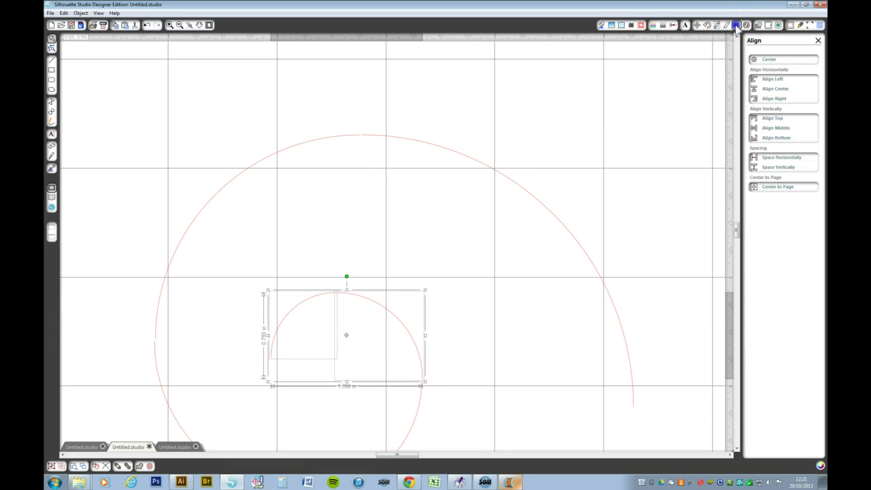
left_click(773, 118)
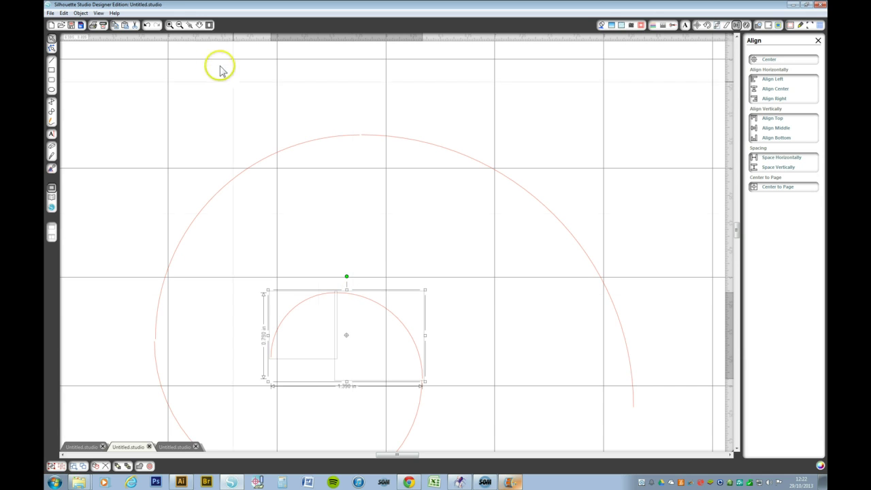
left_click(169, 26)
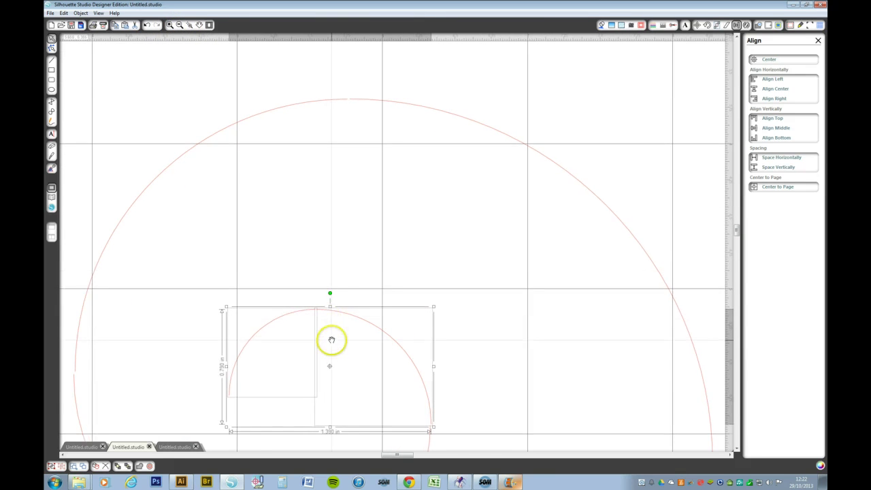
left_click_drag(331, 340, 370, 266)
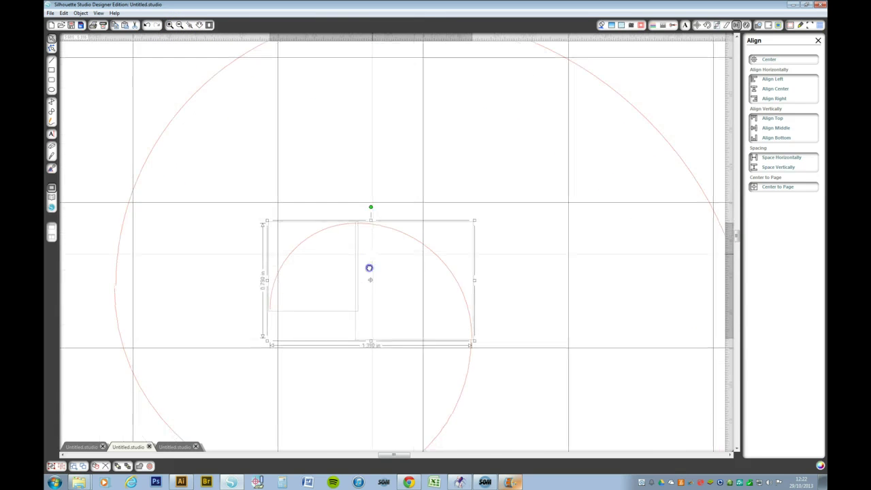
right_click(391, 234)
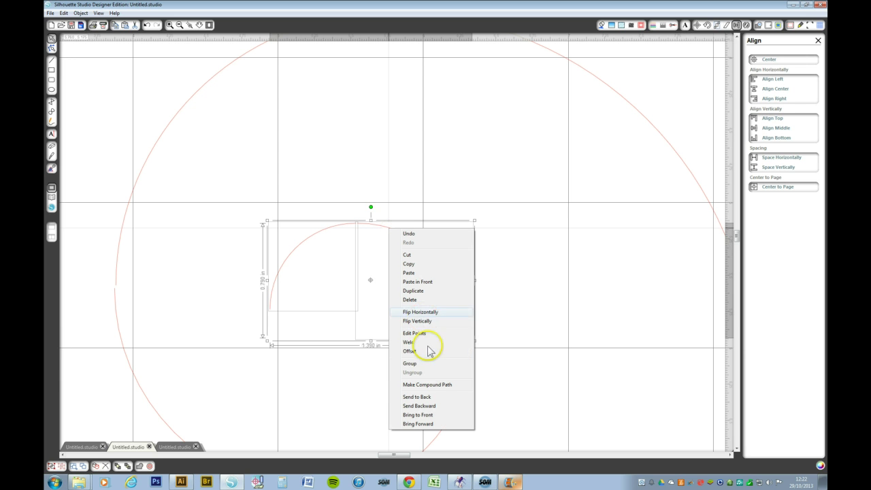
left_click(427, 386)
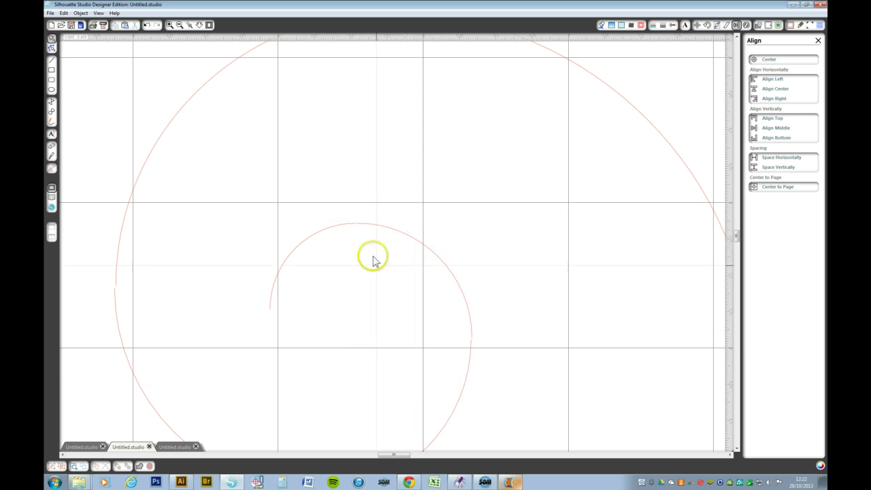
Inspect the combined curl's nodes in Edit Points, then return to the Select tool.
left_click(373, 230)
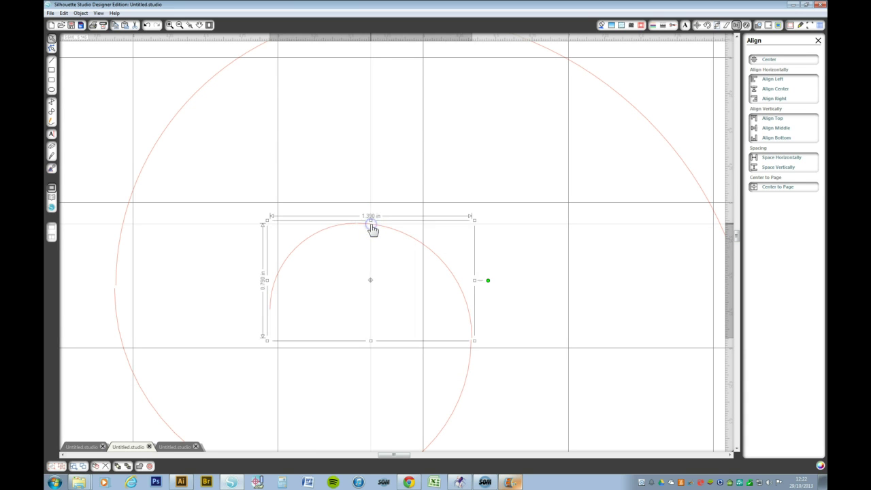
right_click(371, 231)
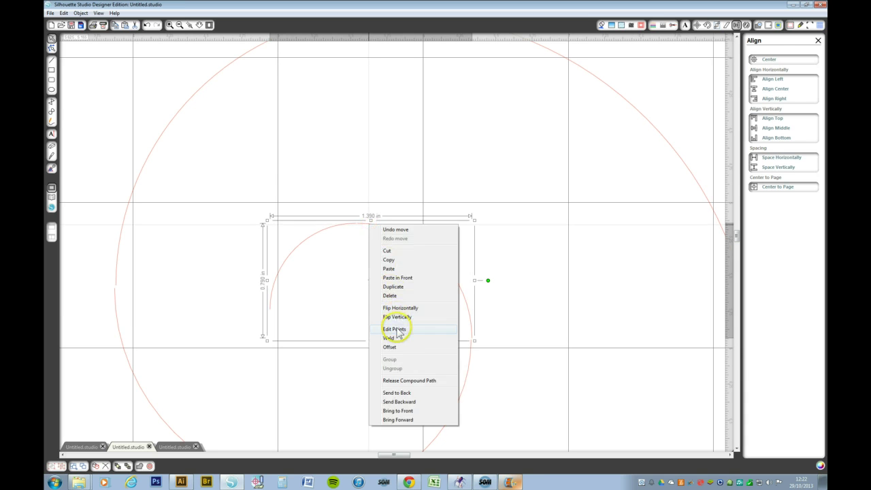
left_click(394, 331)
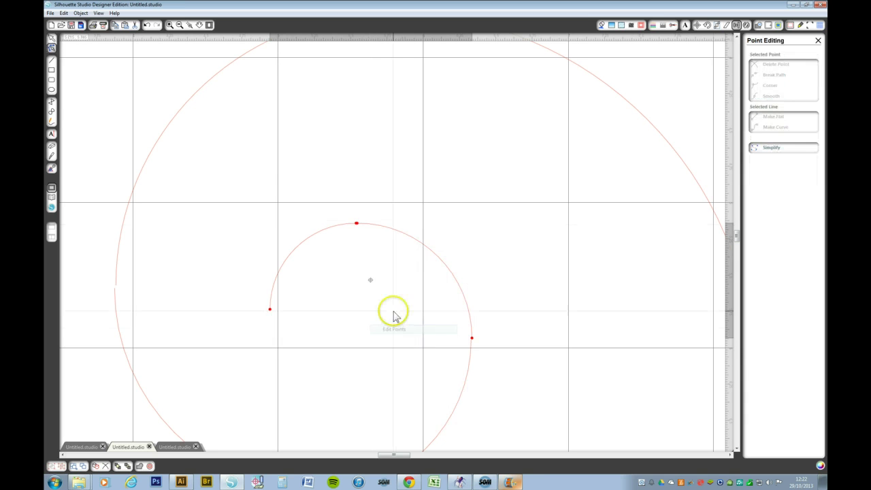
left_click(358, 224)
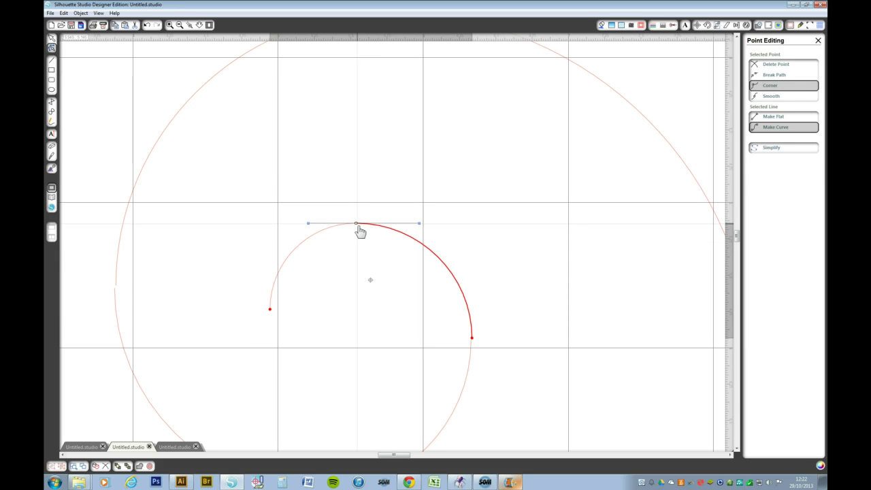
left_click_drag(359, 230, 328, 230)
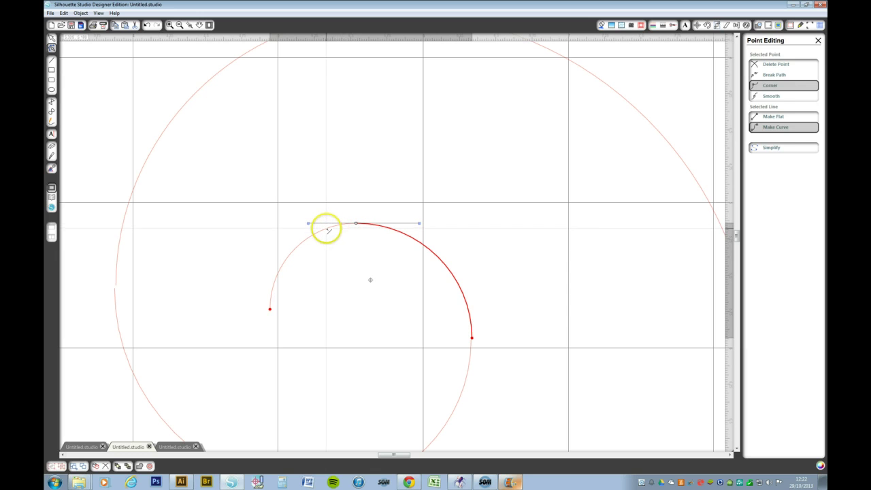
left_click(51, 38)
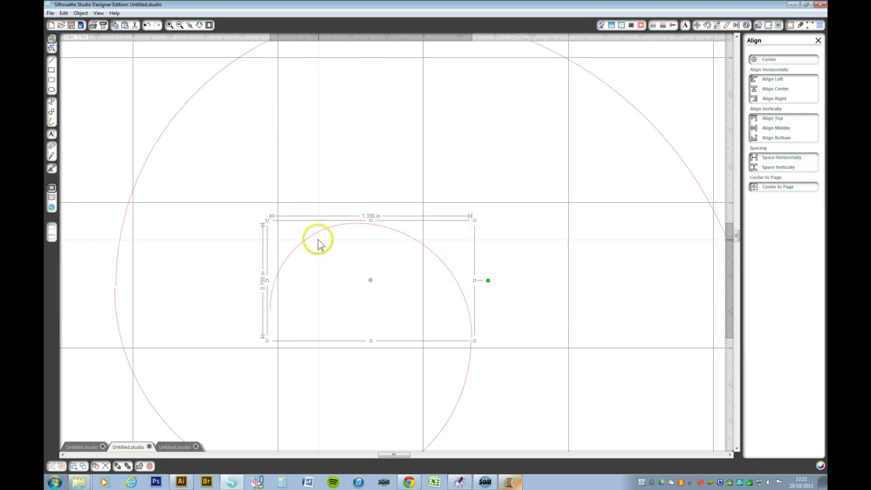
Combine the two small inner arcs into one compound path.
mouse_move(311, 237)
left_mouse_down()
mouse_move(340, 221)
mouse_move(312, 239)
left_mouse_up()
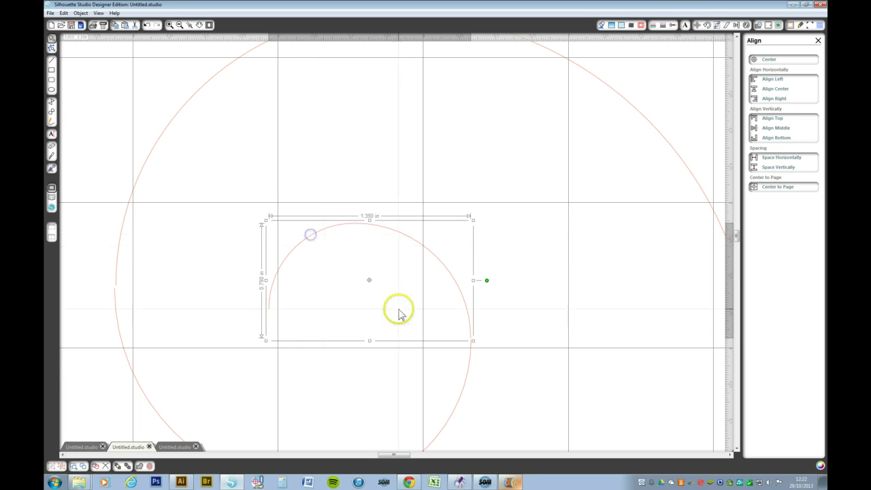
left_click(467, 378)
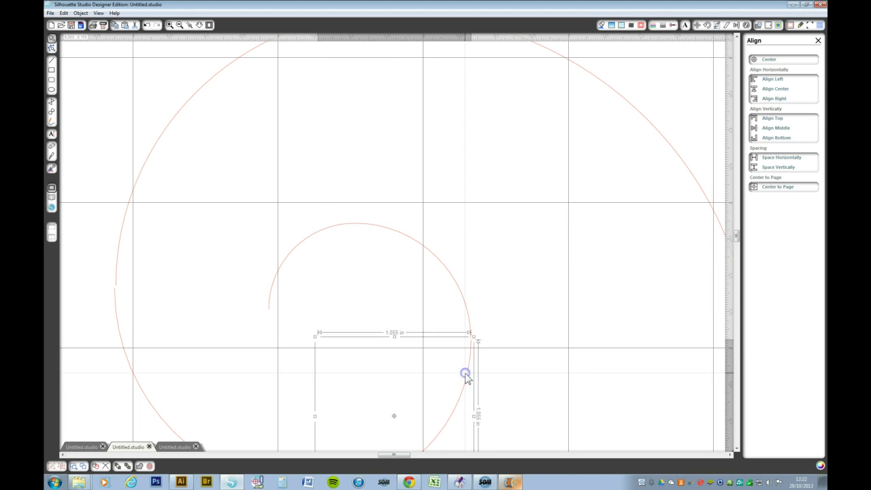
left_click(469, 319, "shift")
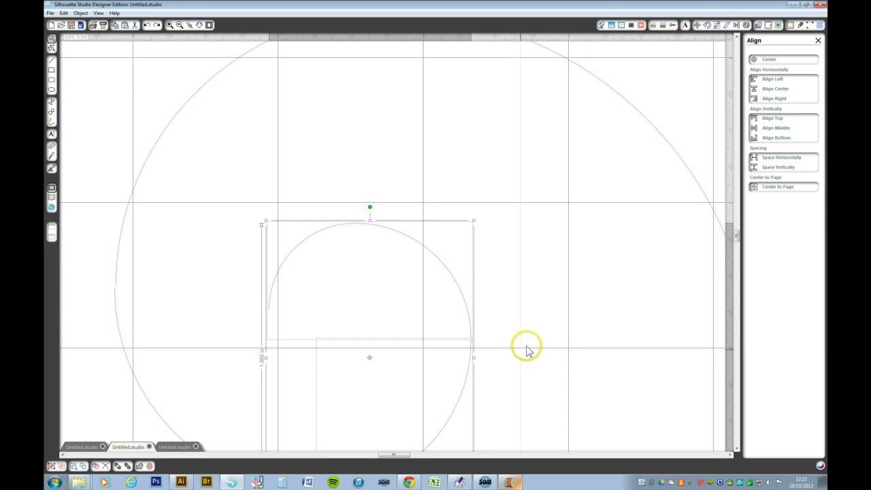
right_click(470, 359)
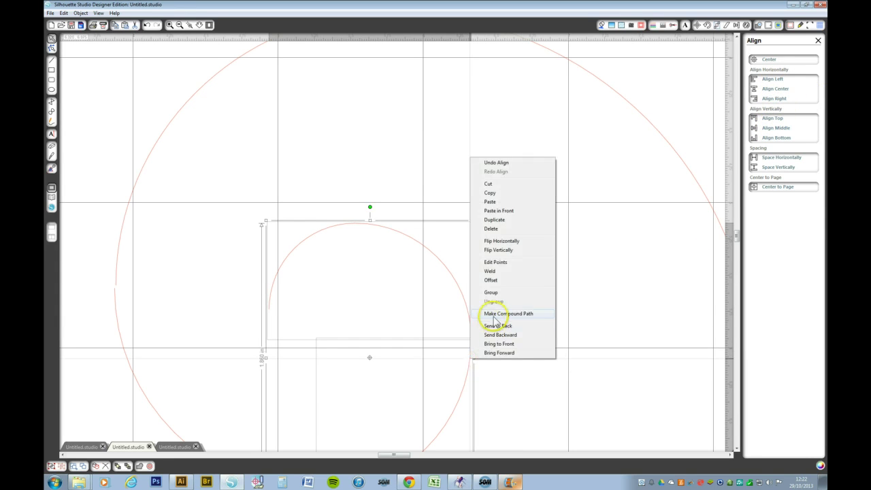
left_click(493, 313)
Check the compound path's points, fit the page to view, and drag the small spiral off-page right.
left_click(470, 332)
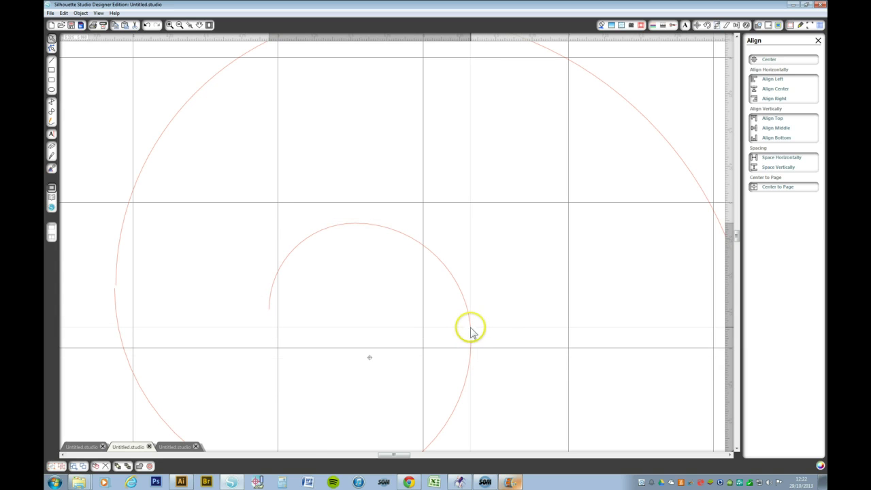
right_click(470, 332)
left_click(496, 231)
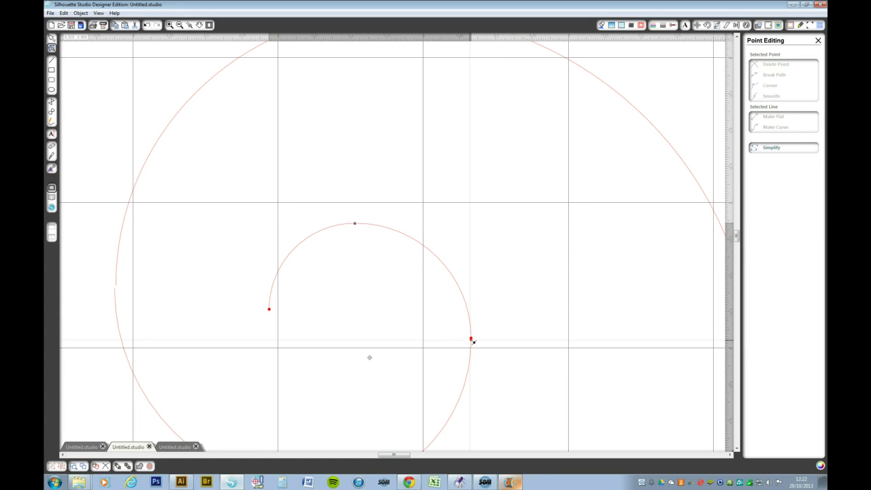
left_click(471, 339)
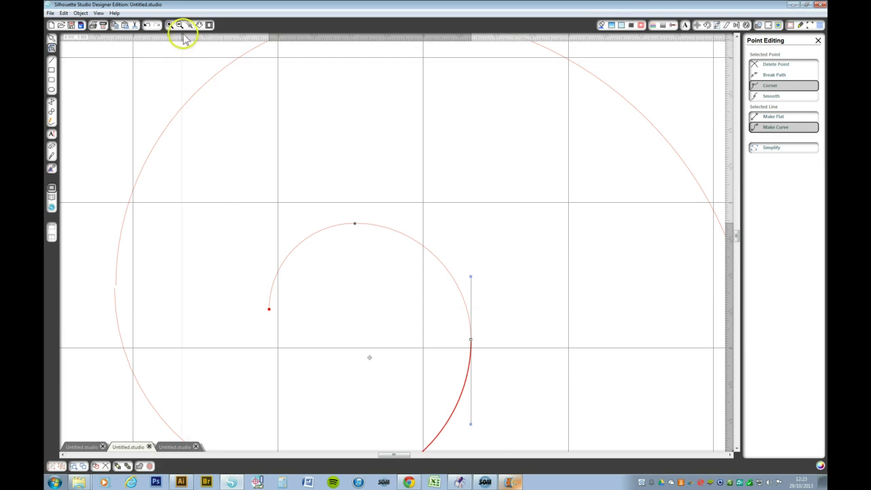
left_click(208, 26)
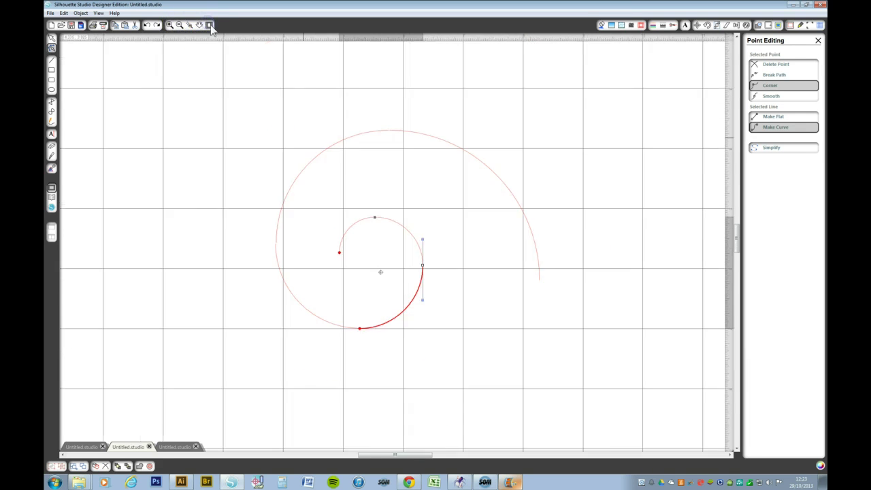
left_click(402, 203)
left_click(400, 226)
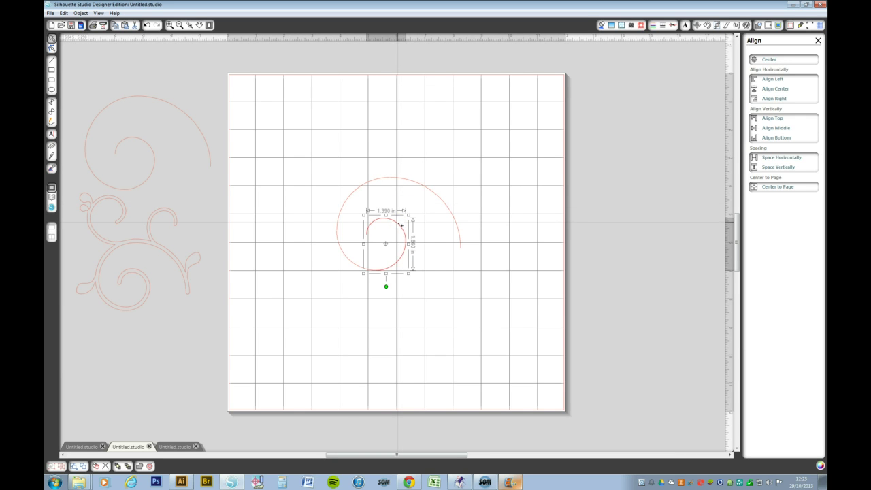
left_click_drag(400, 224, 588, 125)
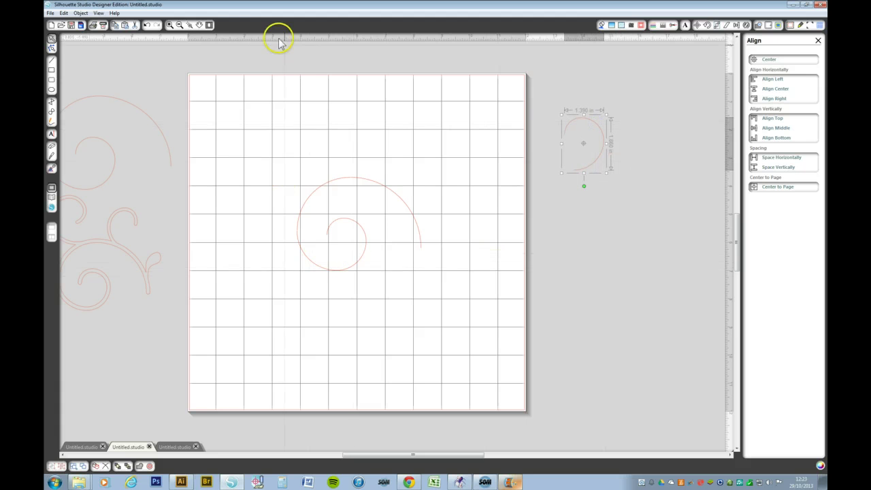
left_click(190, 25)
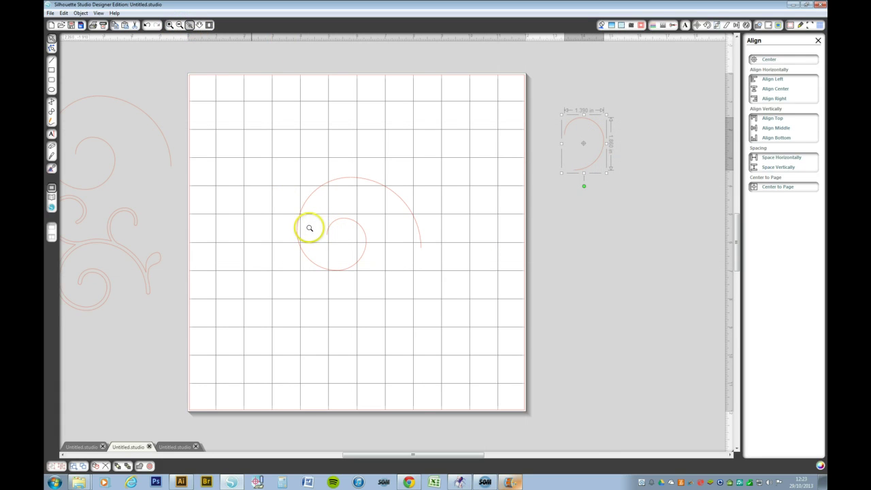
Zoom in and combine the two spiral pieces into one compound path.
left_click_drag(317, 245, 352, 281)
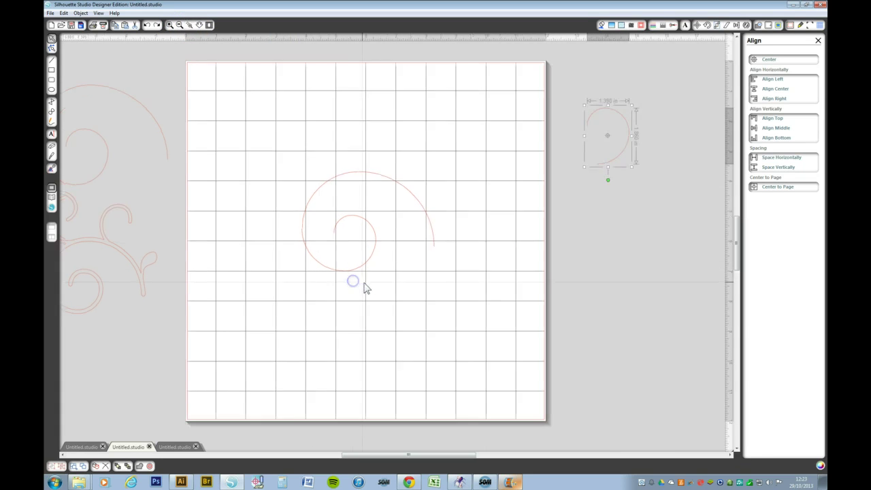
left_click(364, 288)
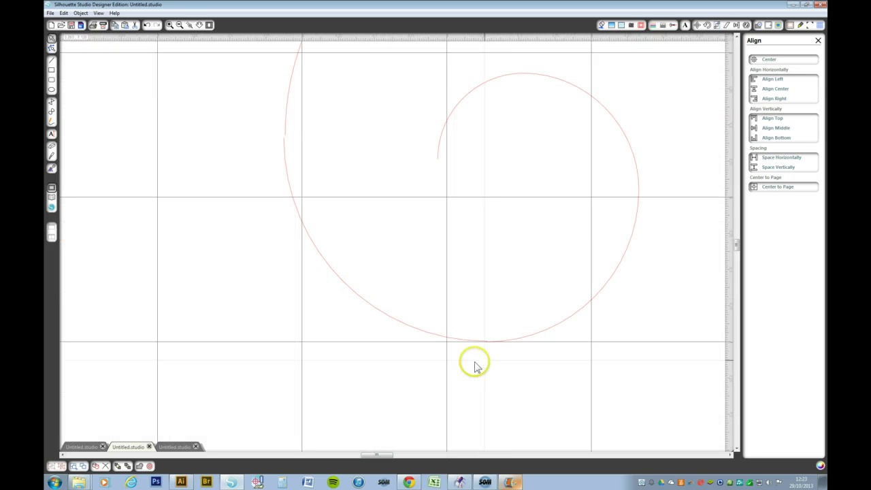
left_click(512, 342)
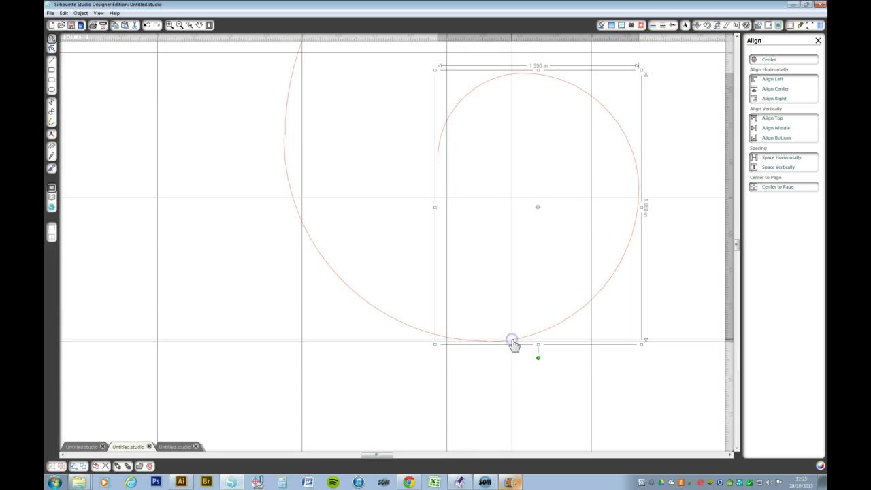
left_click(418, 331, "shift")
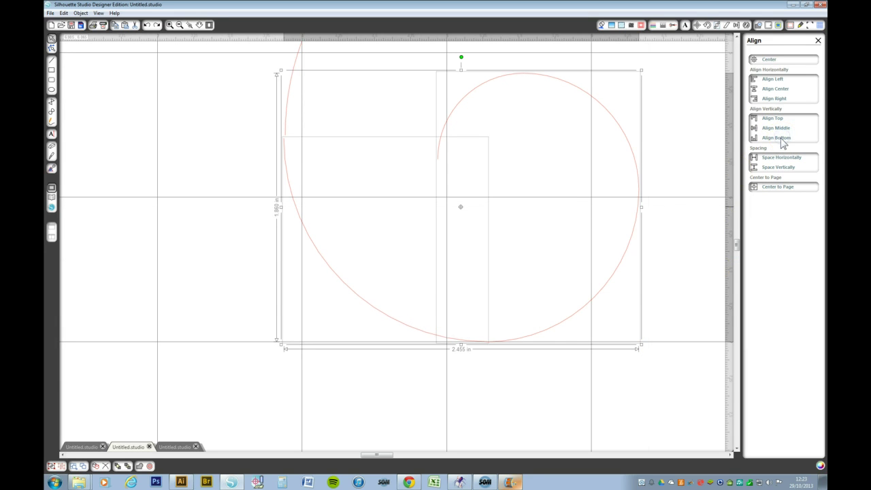
right_click(577, 311)
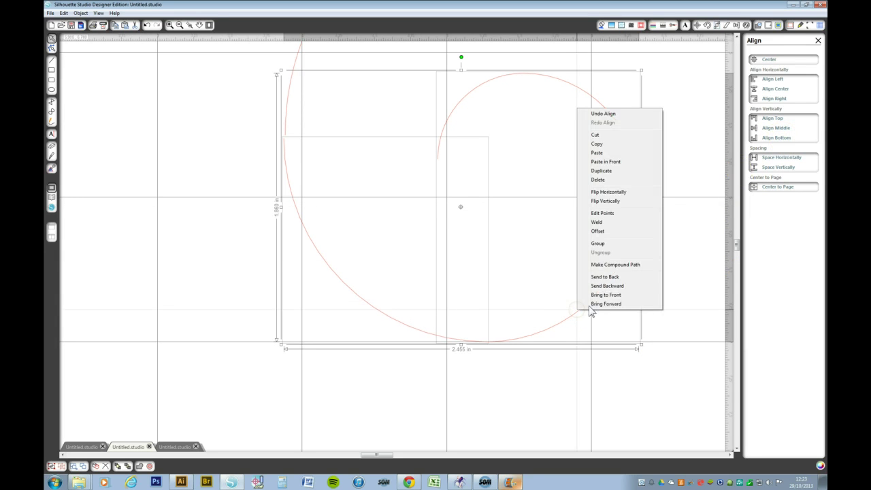
left_click(601, 265)
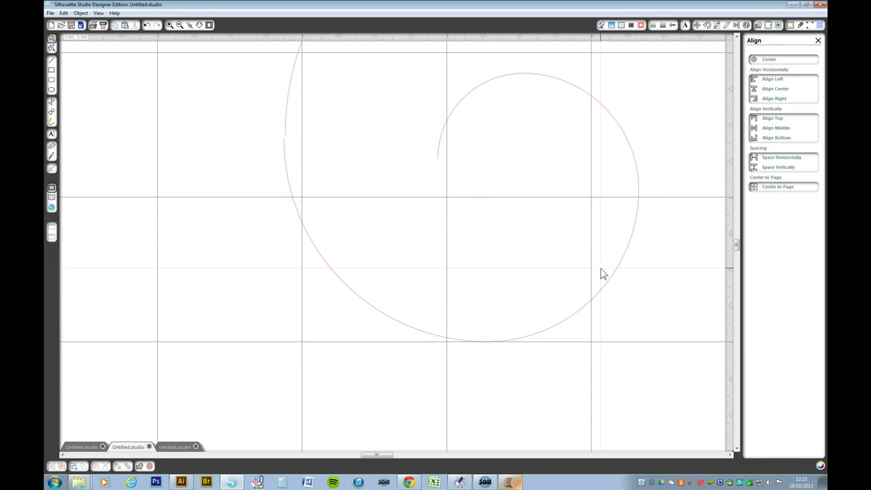
Check the combined spiral's points, zoom to page, and move the spiral off the page right.
left_click(597, 291)
right_click(599, 293)
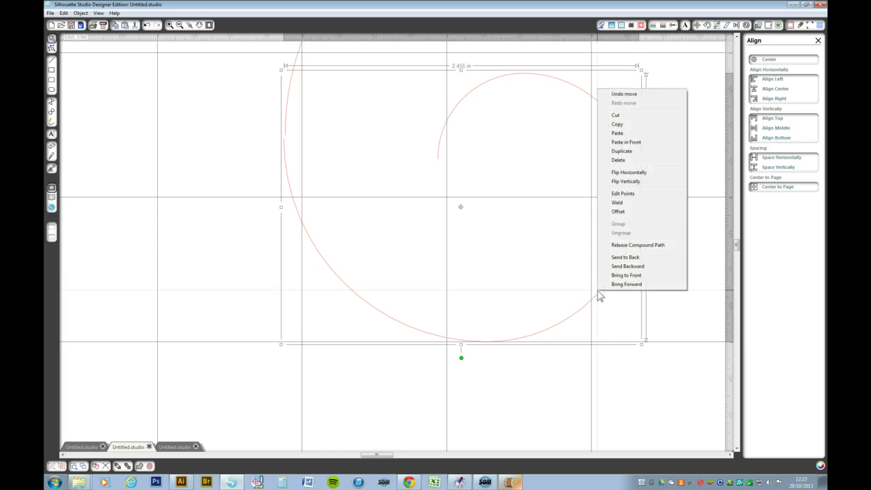
left_click(622, 193)
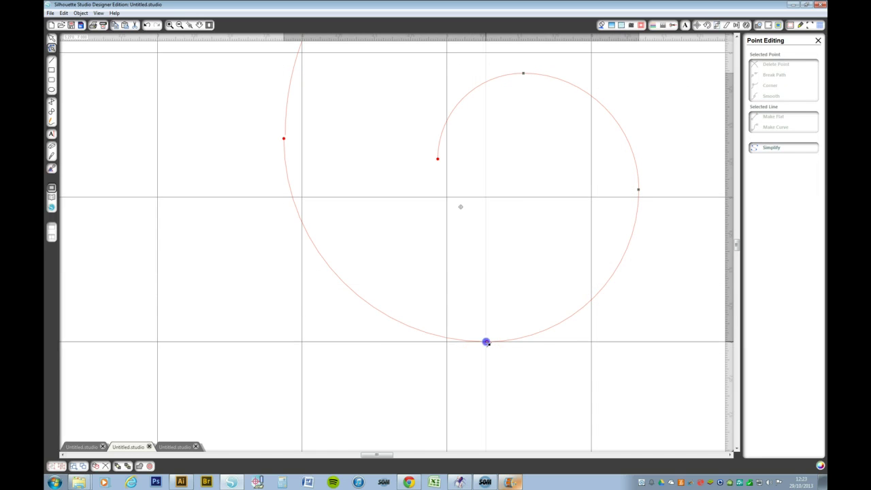
left_click(486, 342)
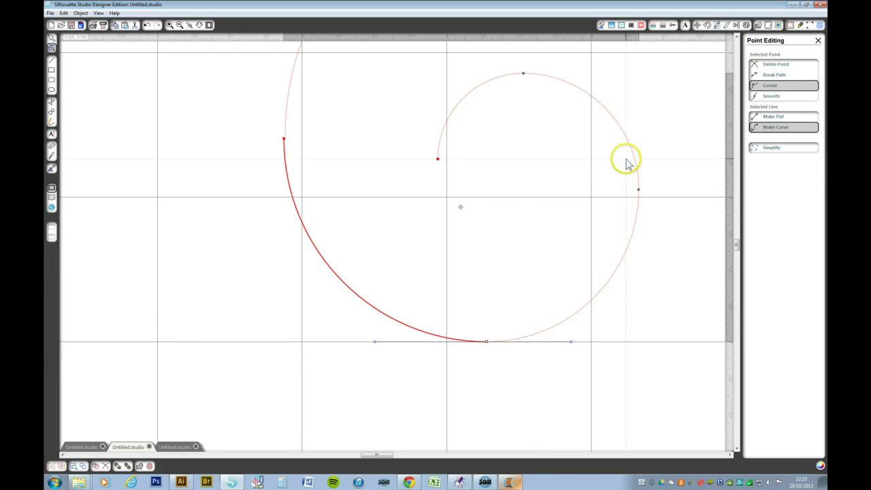
left_click(210, 26)
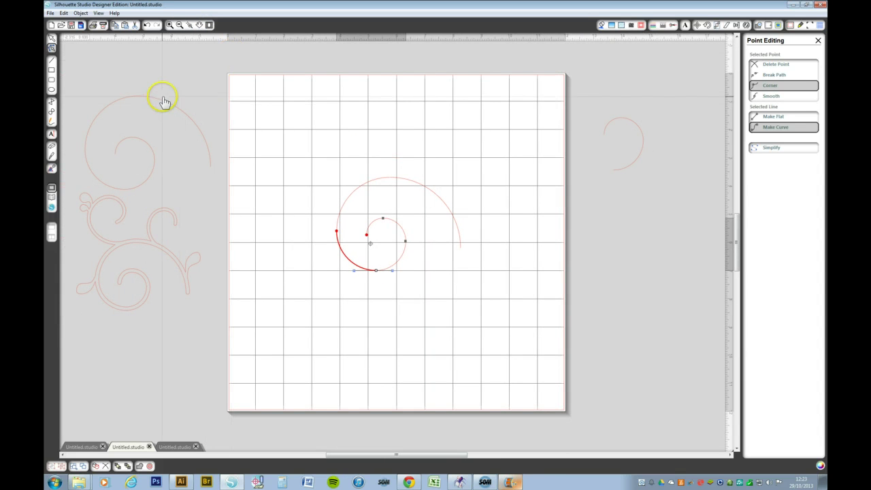
left_click(51, 38)
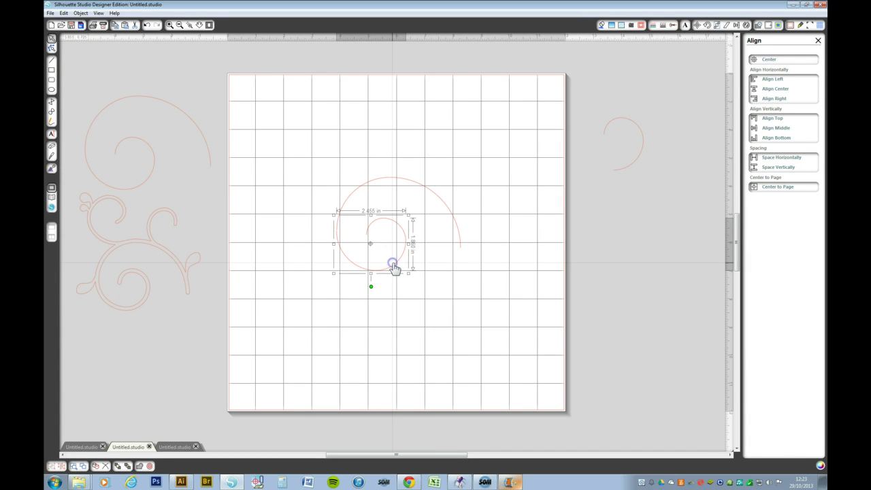
left_click_drag(394, 265, 655, 261)
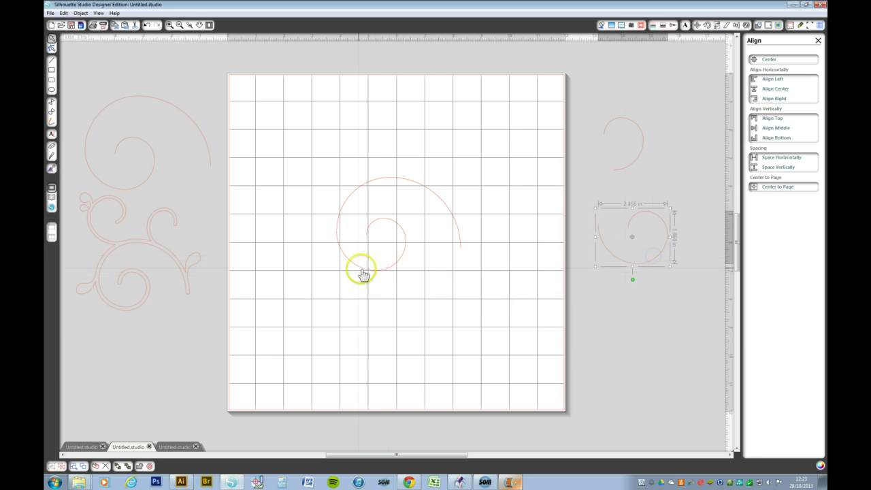
Zoom into the page spiral and align its pieces by their vertical middles.
left_click(190, 25)
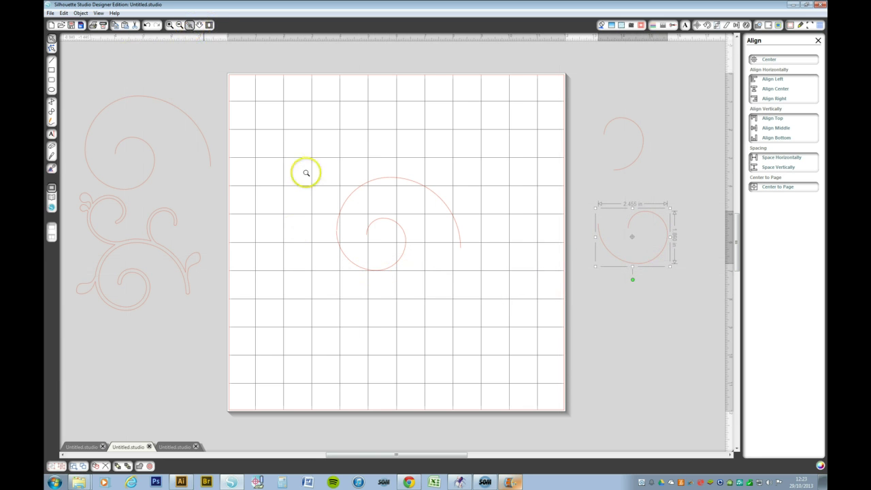
left_click_drag(305, 173, 354, 254)
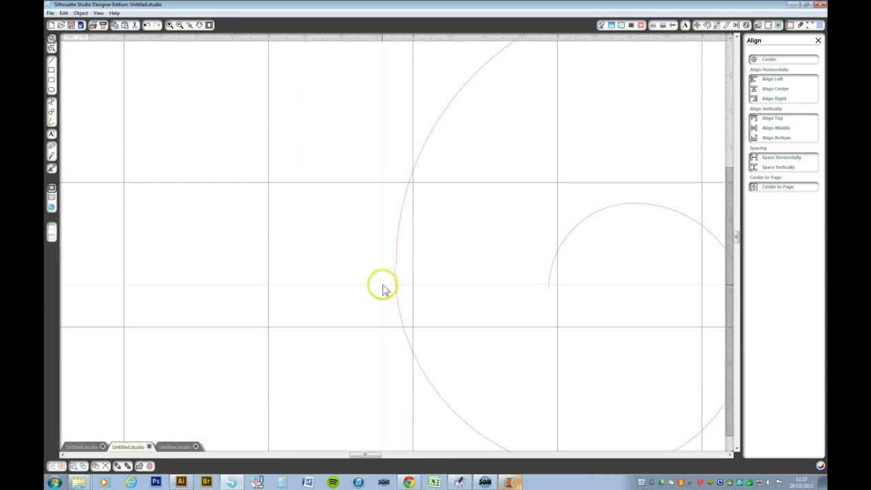
left_click(398, 294)
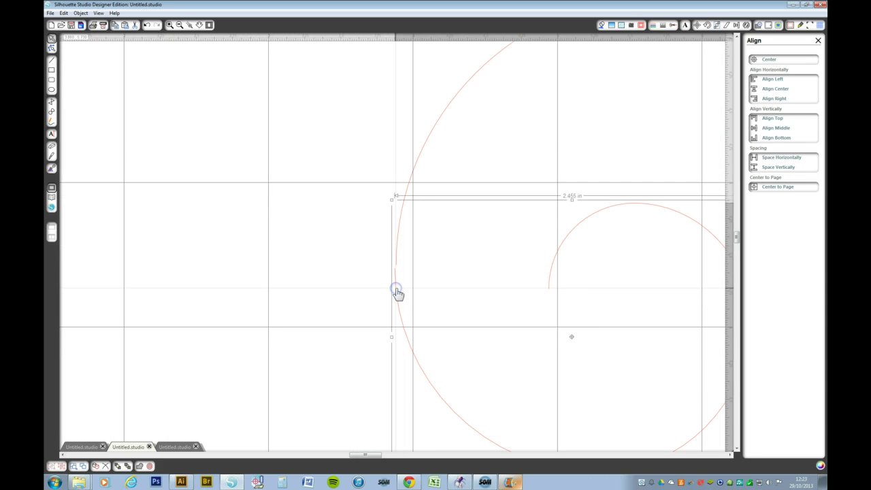
left_click(397, 254)
left_click(606, 227)
left_click(783, 128)
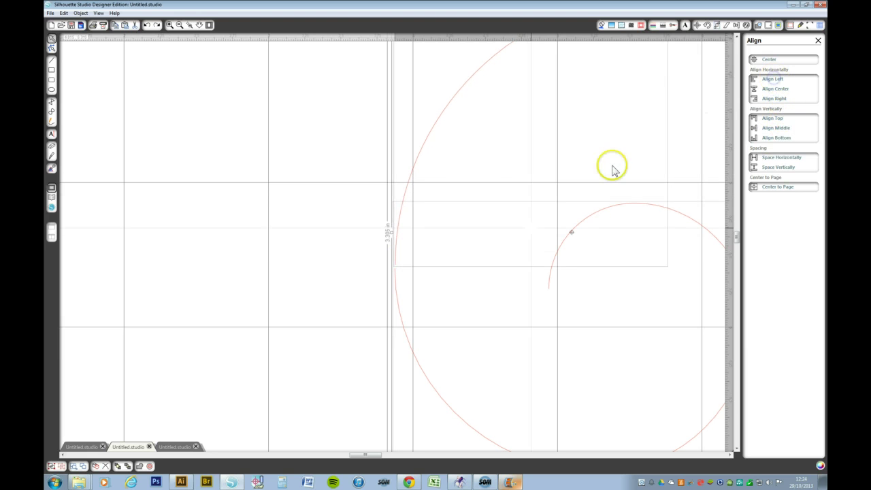
left_click(435, 240)
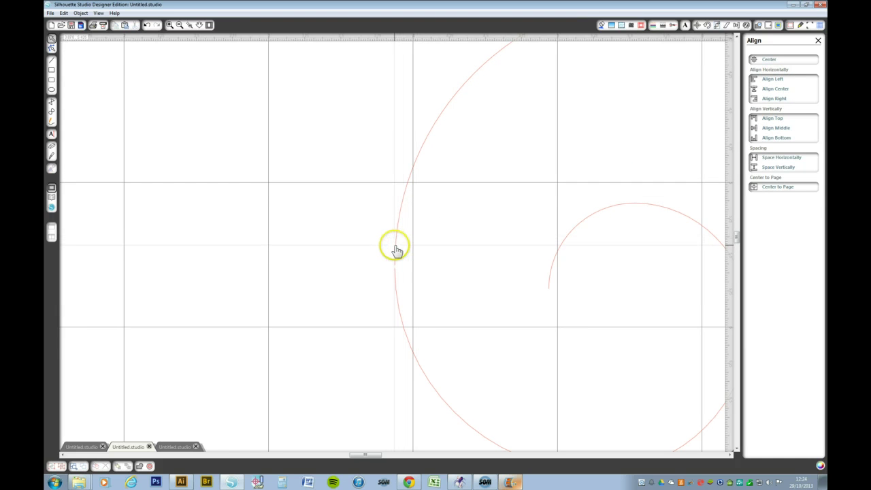
Apply a context-menu action to the large outer arc, inspect its points, then fit the page.
left_click(395, 249)
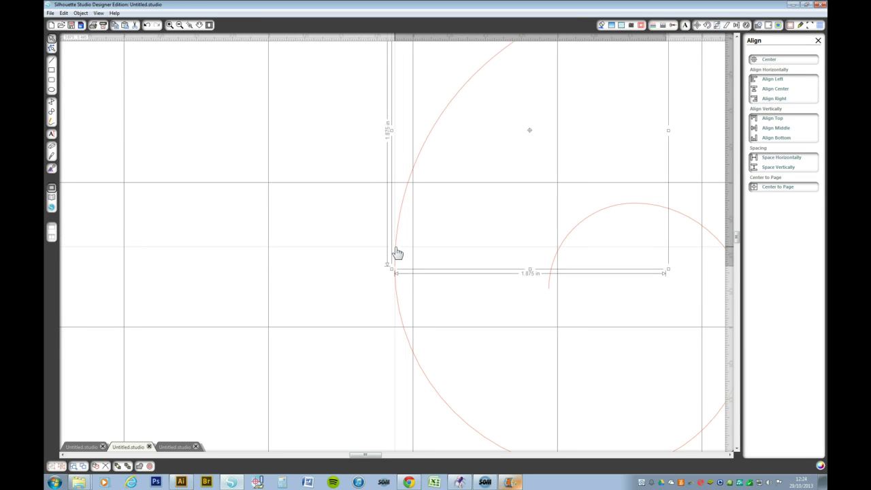
left_click(398, 301)
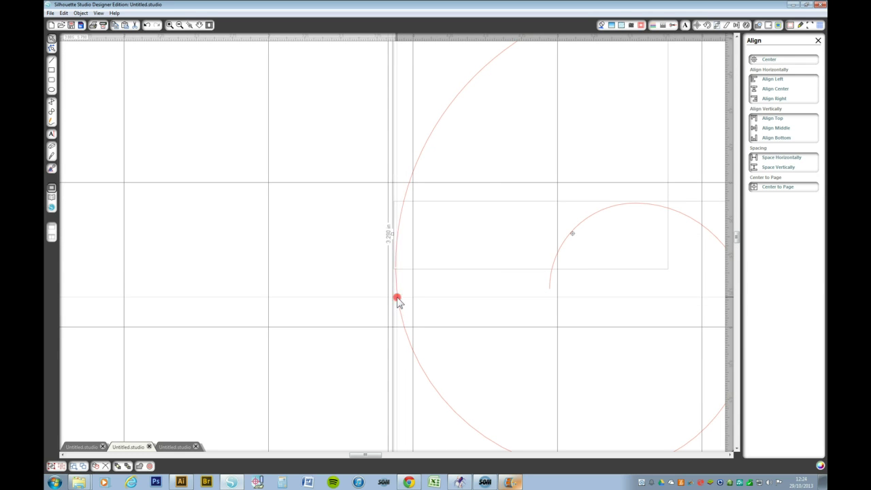
right_click(397, 301)
left_click(420, 263)
left_click(401, 306)
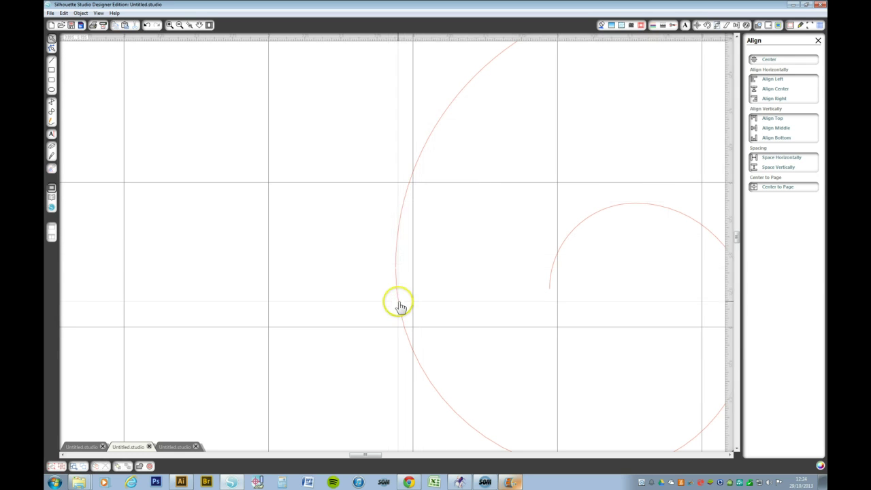
left_click(399, 306)
right_click(399, 306)
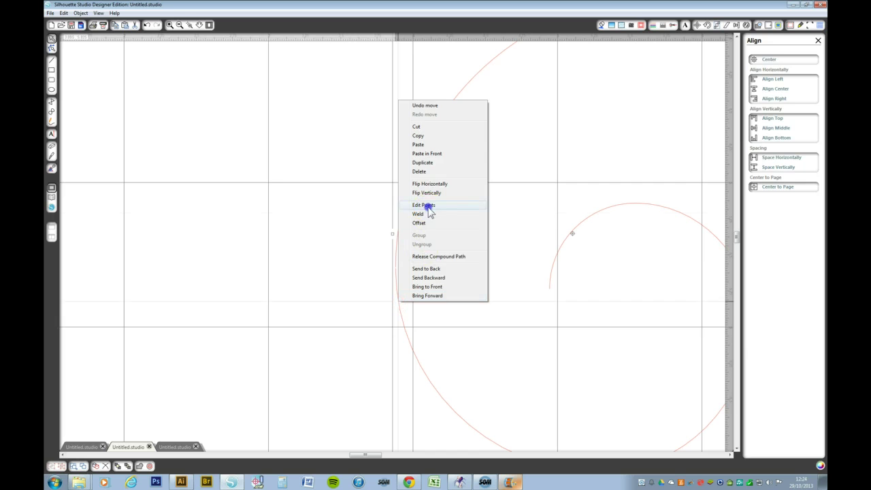
left_click(423, 205)
left_click(397, 268)
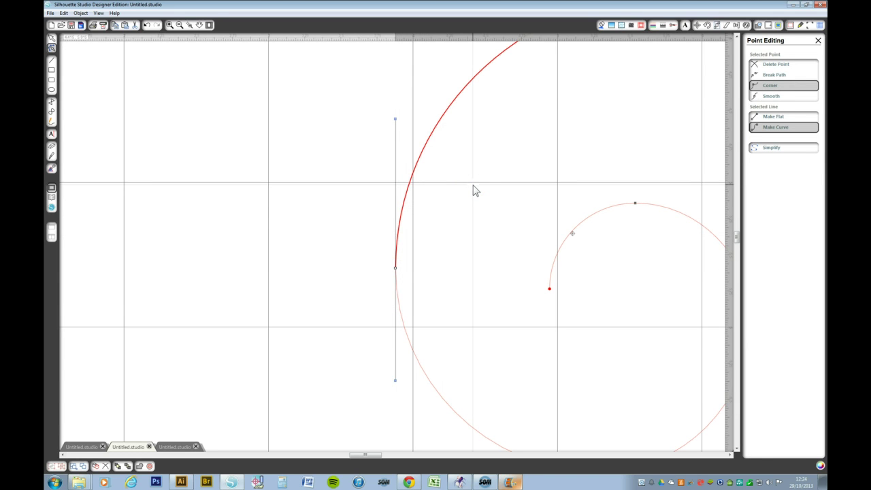
left_click(208, 25)
Drag a 2.455 in copy of the inner spiral off the mat to the lower right.
left_click(326, 188)
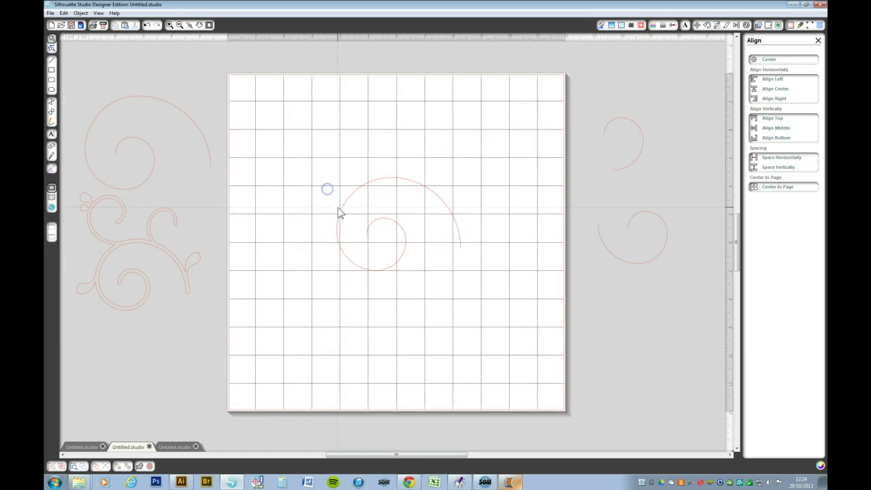
left_click(342, 220)
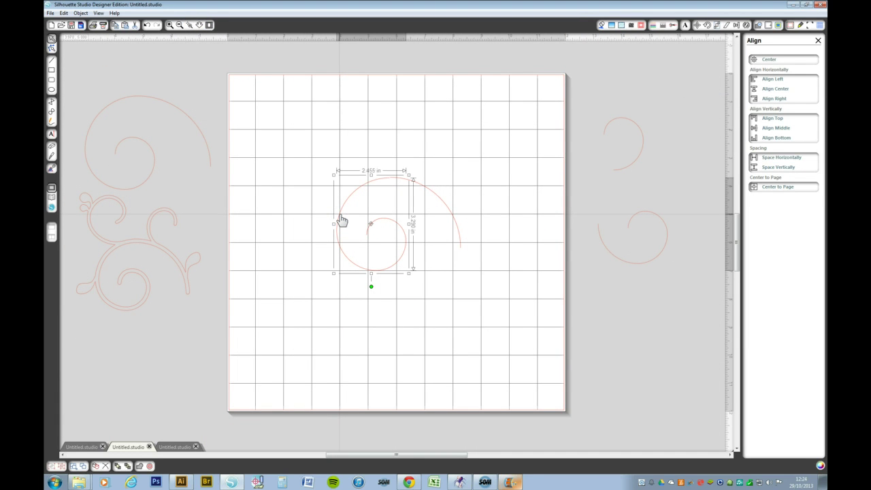
left_click_drag(340, 220, 605, 353)
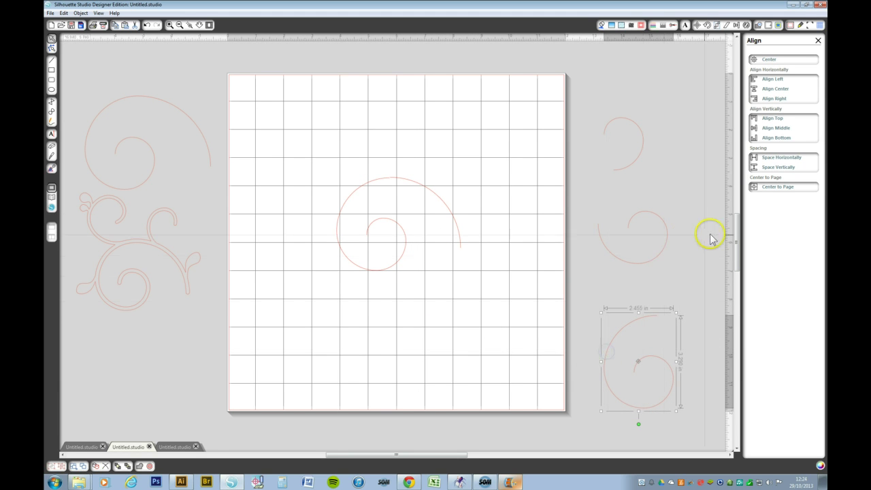
left_click(189, 26)
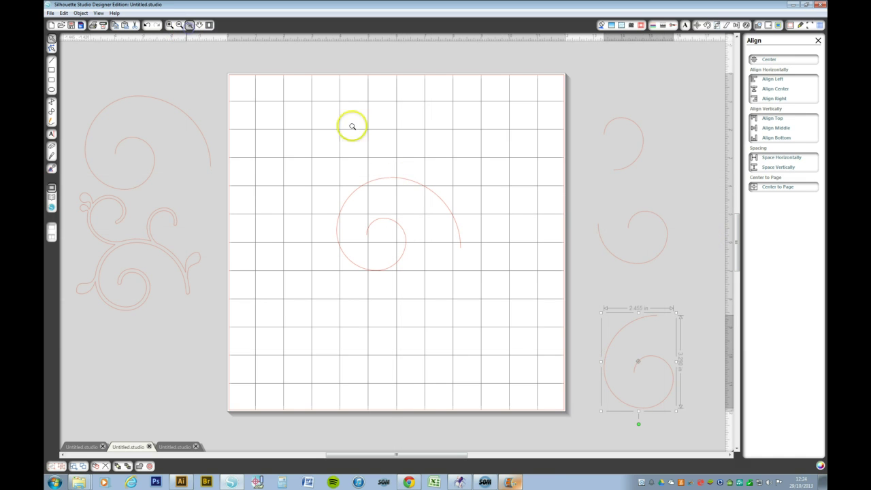
Zoom in on the spiral and align the tops of the inner spiral and large arc.
left_click(390, 177)
left_click(390, 176)
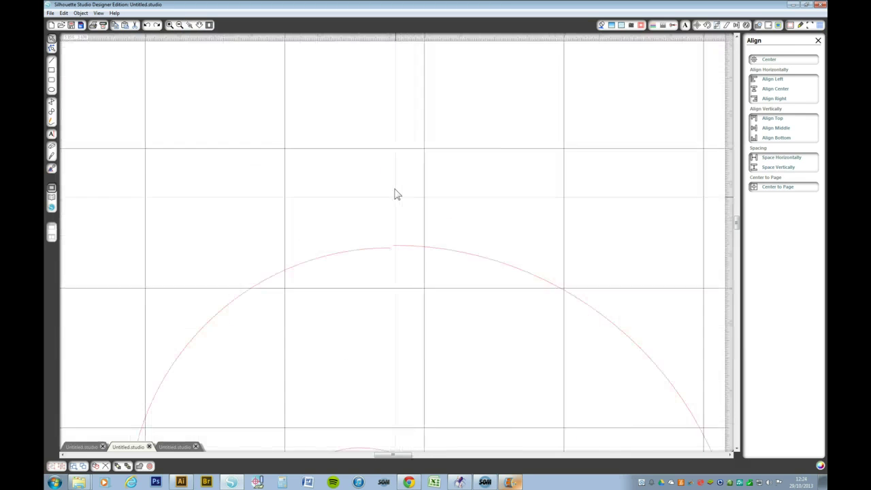
left_click(406, 254)
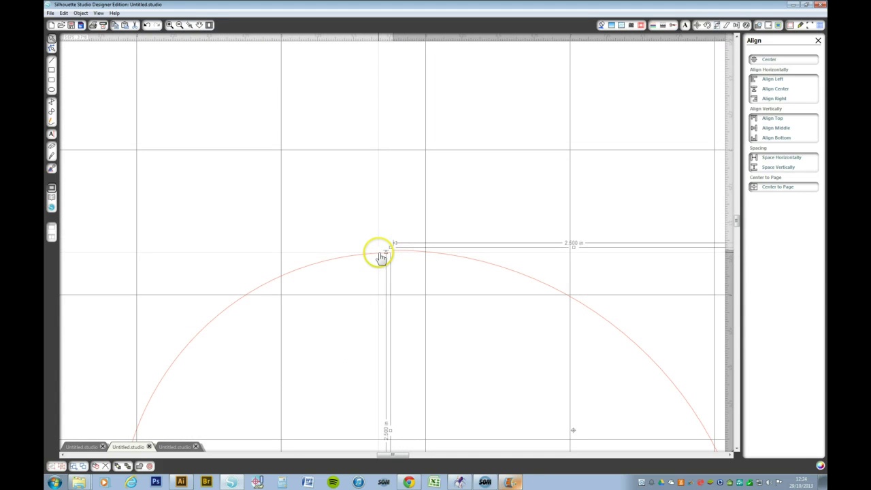
left_click(382, 256)
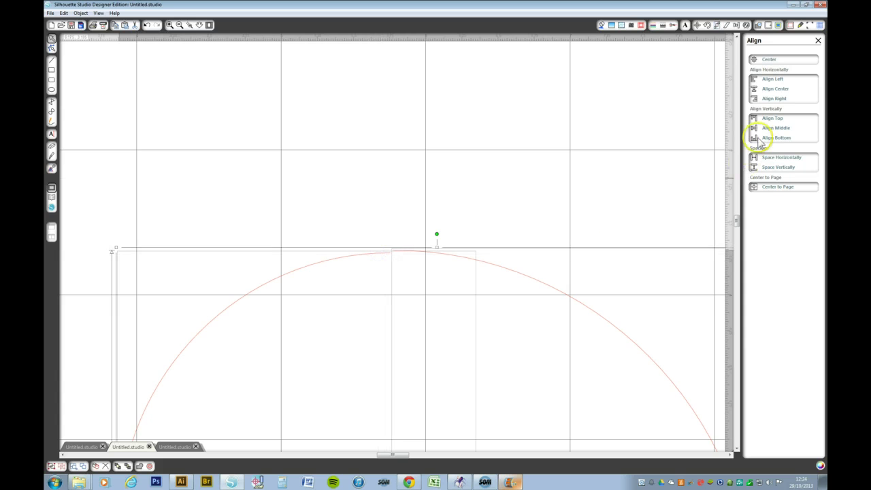
left_click(771, 119)
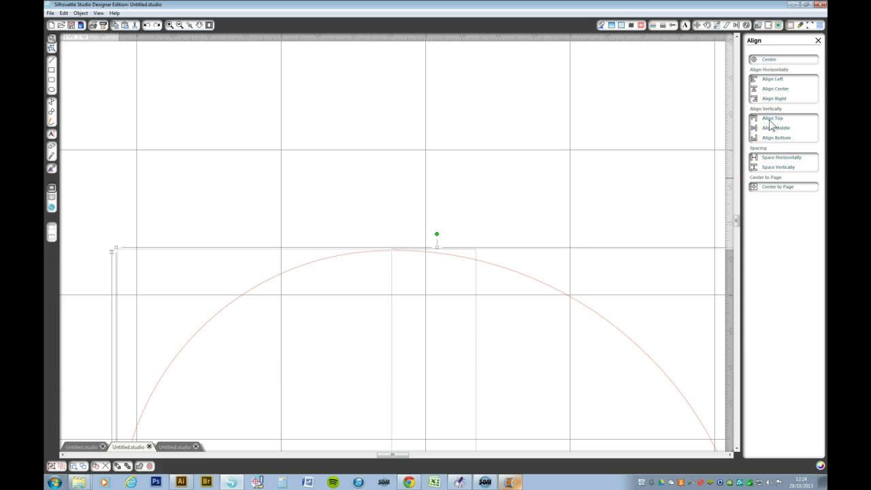
Reselect both curves and join them into one compound path.
left_click(525, 201)
left_click(455, 261)
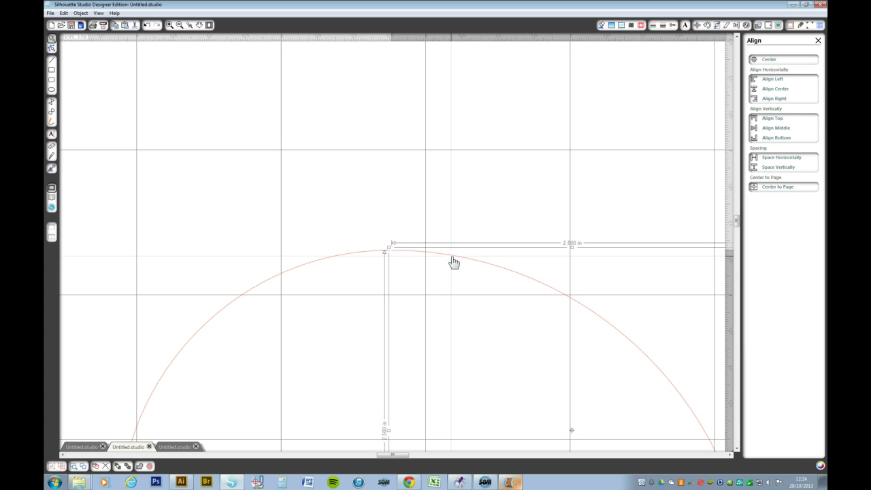
left_click(443, 258)
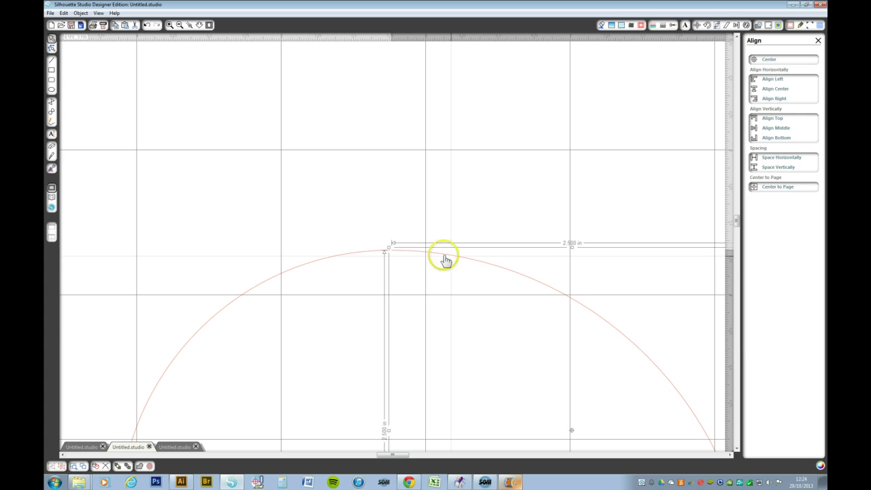
right_click(361, 255)
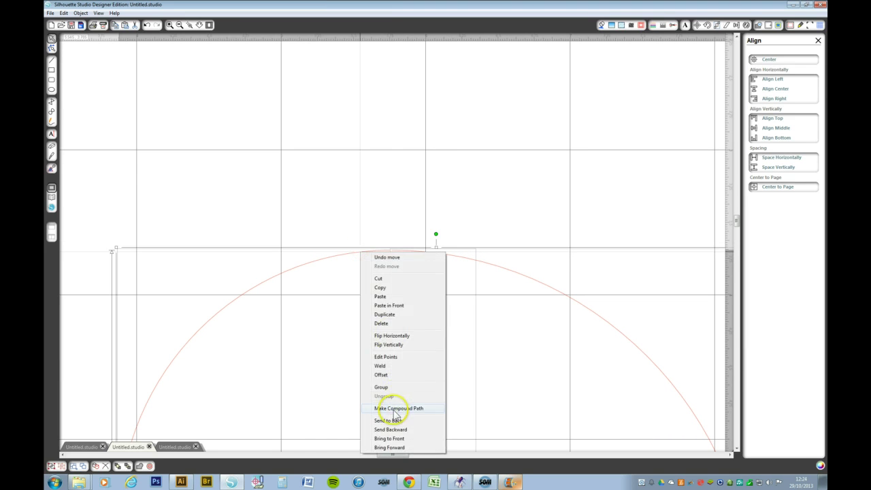
left_click(396, 408)
Inspect the 4.385 in compound path's points in Edit Points mode, then fit the page.
right_click(379, 252)
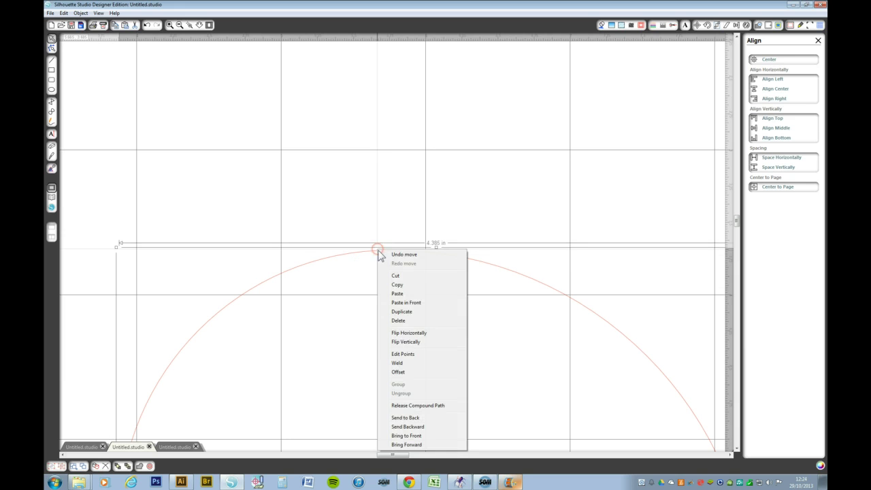
left_click(402, 354)
left_click(392, 251)
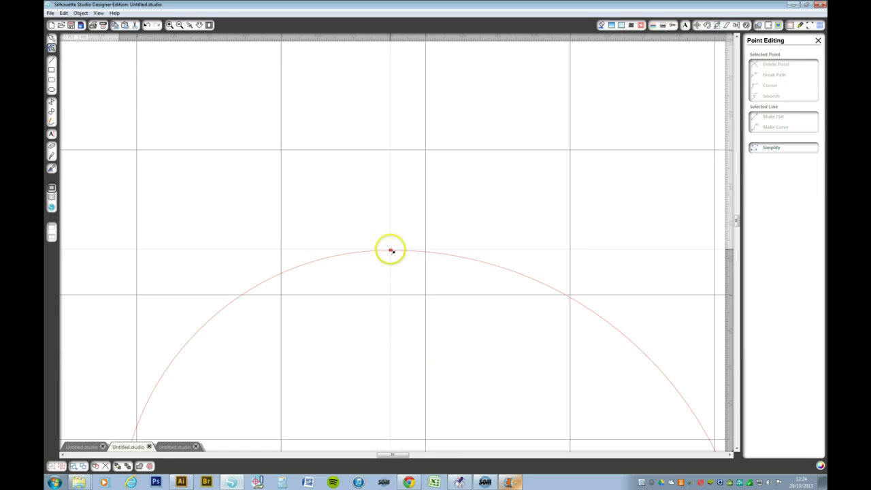
left_click(209, 26)
Drag the joined 4.385 in spiral up toward the page's top centre.
left_click(310, 91)
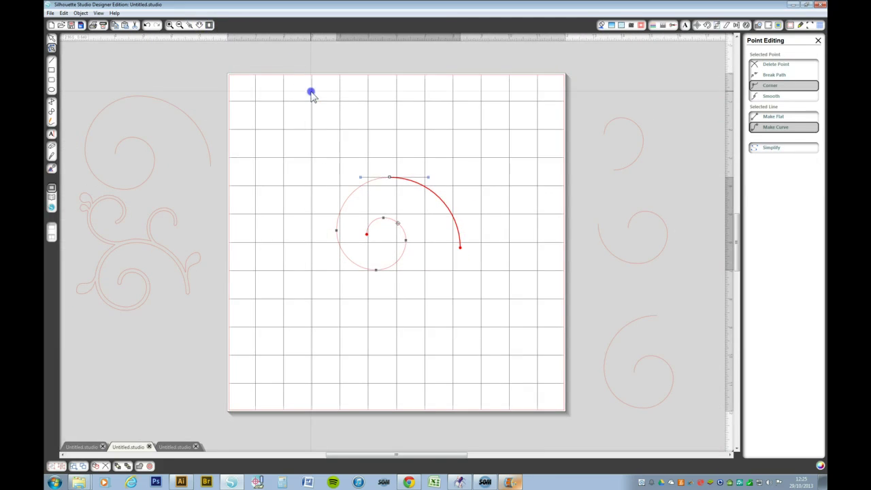
left_click(366, 186)
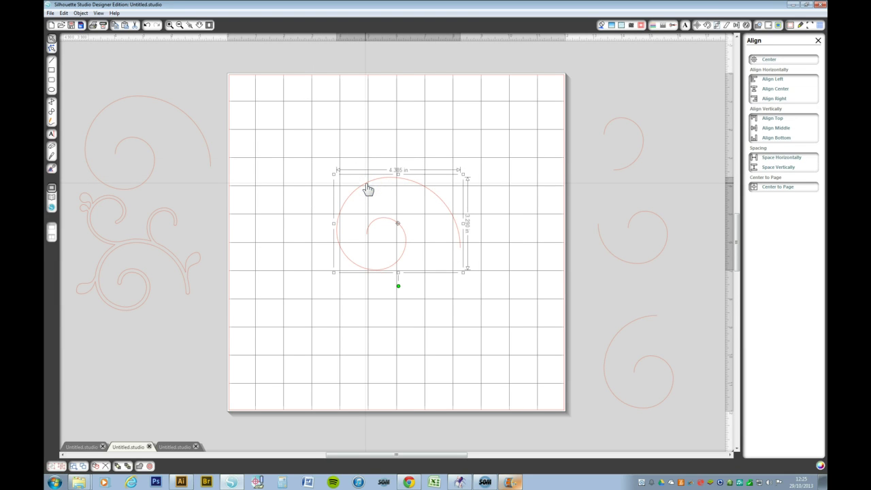
left_click_drag(368, 181, 376, 155)
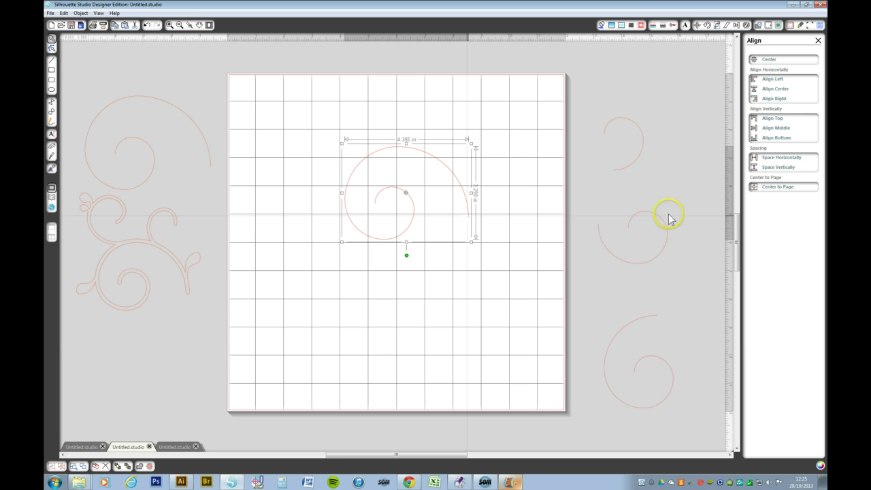
Add a Round offset outline at 0.085 in around the page spiral, then deselect it.
left_click(768, 26)
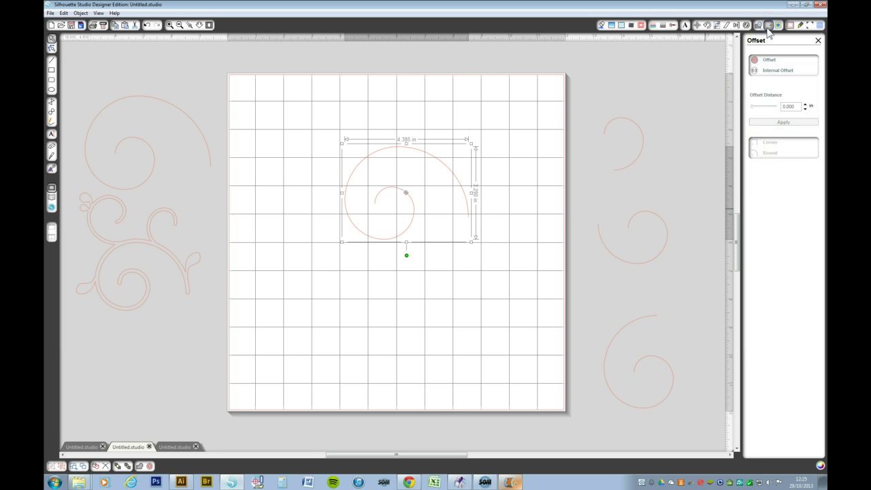
left_click(768, 62)
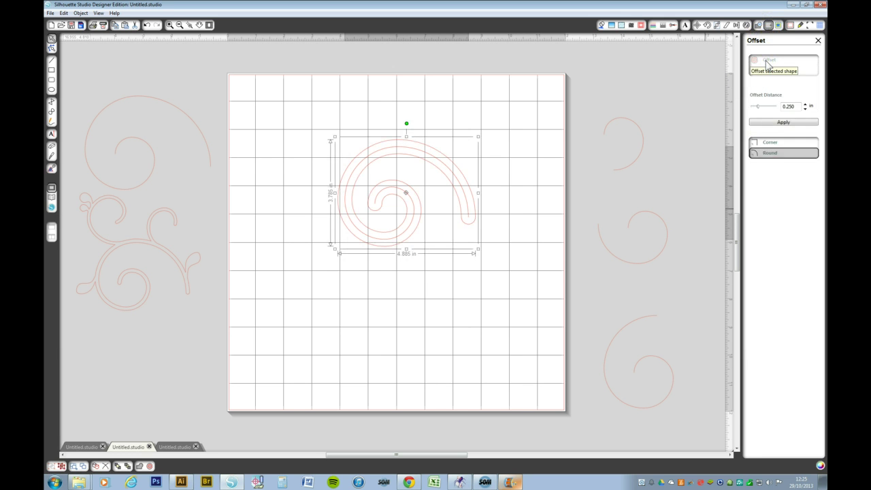
left_click(759, 107)
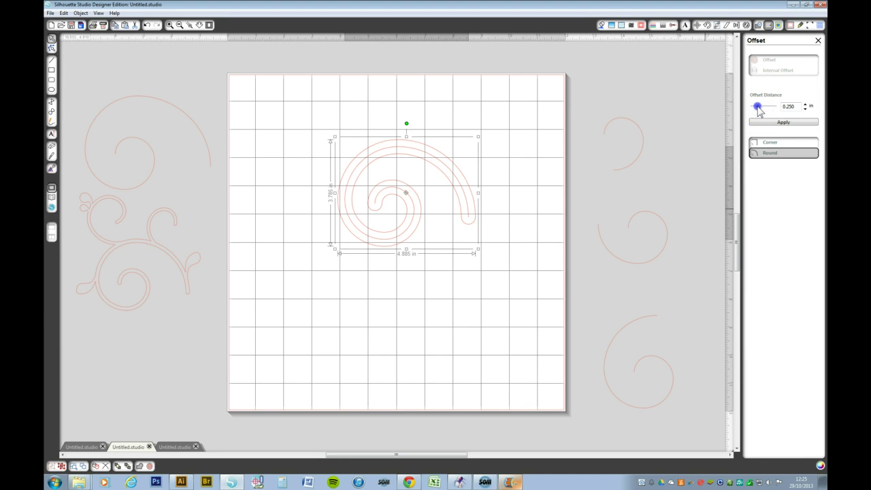
left_click_drag(758, 107, 753, 107)
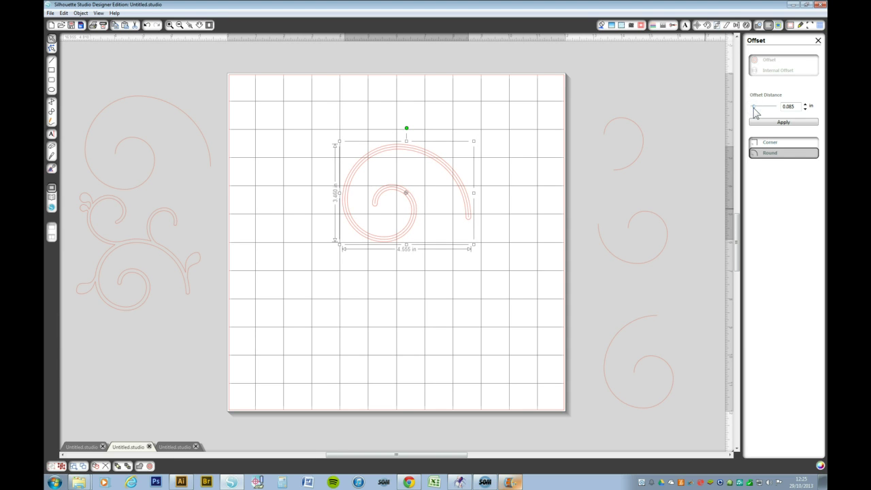
left_click(654, 142)
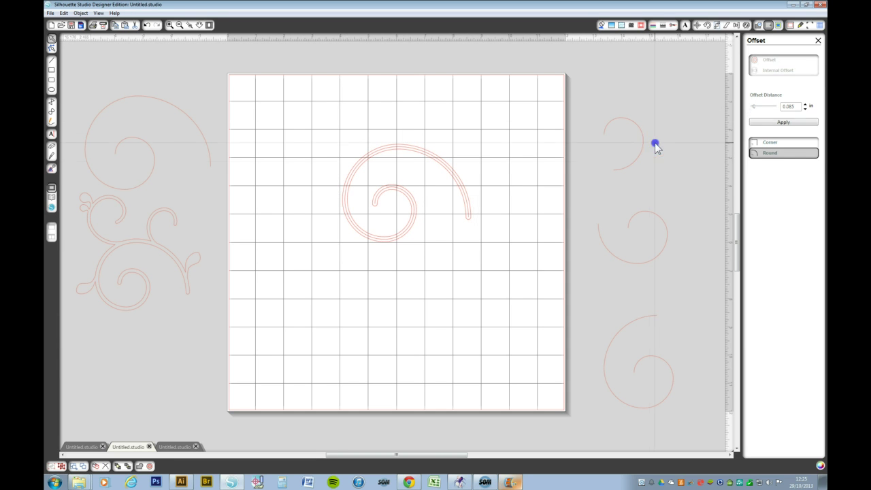
Apply the 0.085 in rounded offset to the top arc, middle spiral and bottom spiral beside the page.
left_click_drag(652, 109, 614, 256)
left_click(619, 330, "shift")
left_click(763, 60)
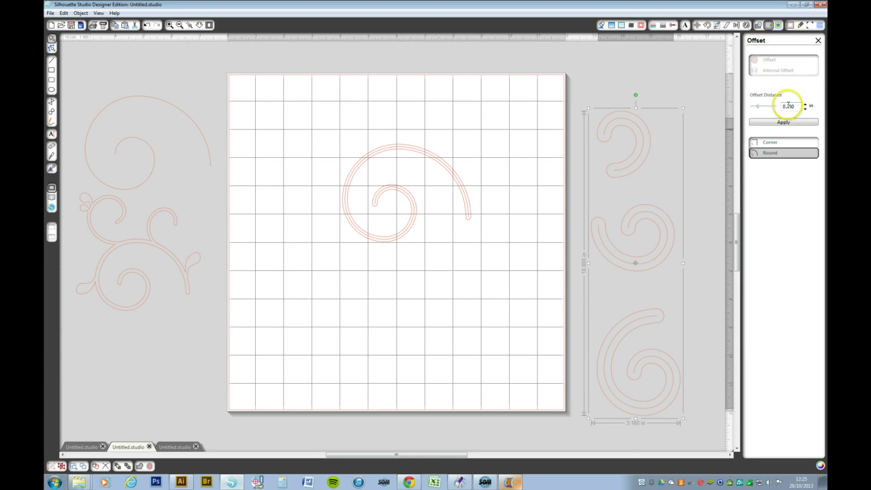
left_click_drag(786, 107, 794, 106)
left_click(783, 122)
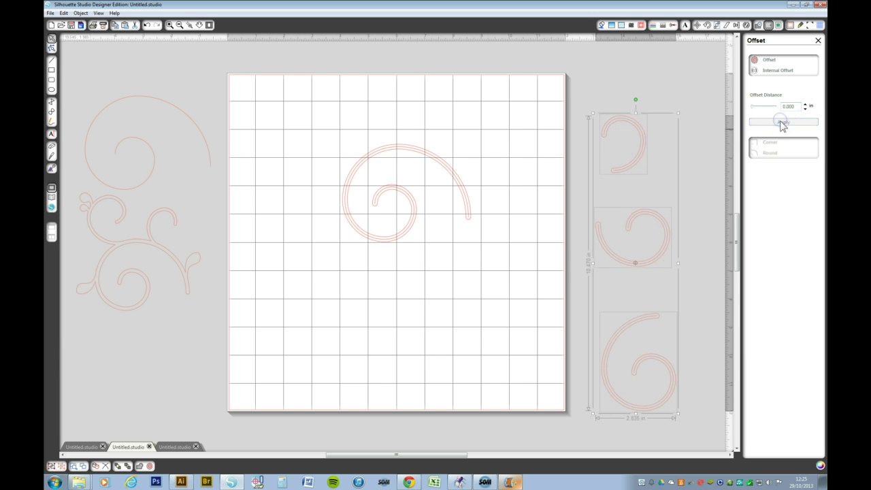
left_click_drag(492, 255, 171, 389)
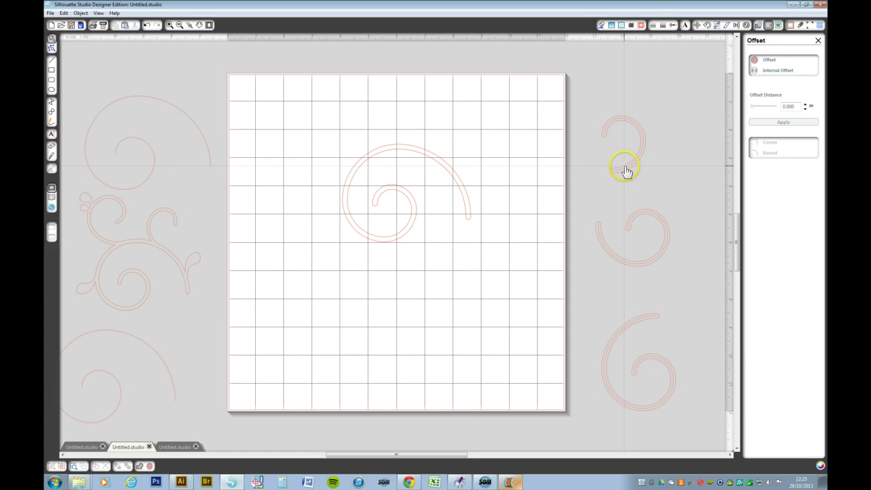
Move the outlined hook to the page's right side and the bottom-right swirl onto the page.
left_click_drag(626, 171, 450, 297)
left_click_drag(643, 271, 675, 209)
left_click_drag(663, 260, 424, 366)
left_click_drag(624, 399, 289, 318)
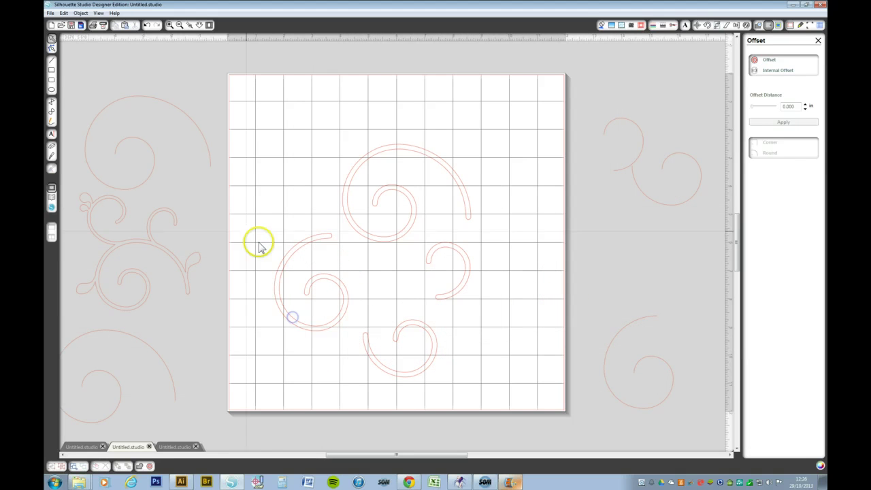
Start a new text box near the page's top left.
left_click(52, 135)
left_click(277, 143)
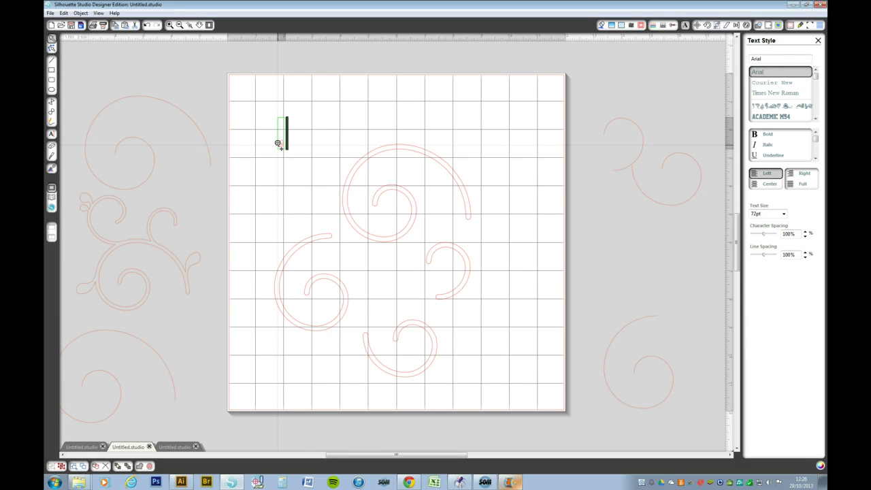
left_click_drag(277, 143, 279, 143)
Set the text font to Engravers MT by searching 'Engrave' in the font field.
left_click_drag(764, 59, 753, 58)
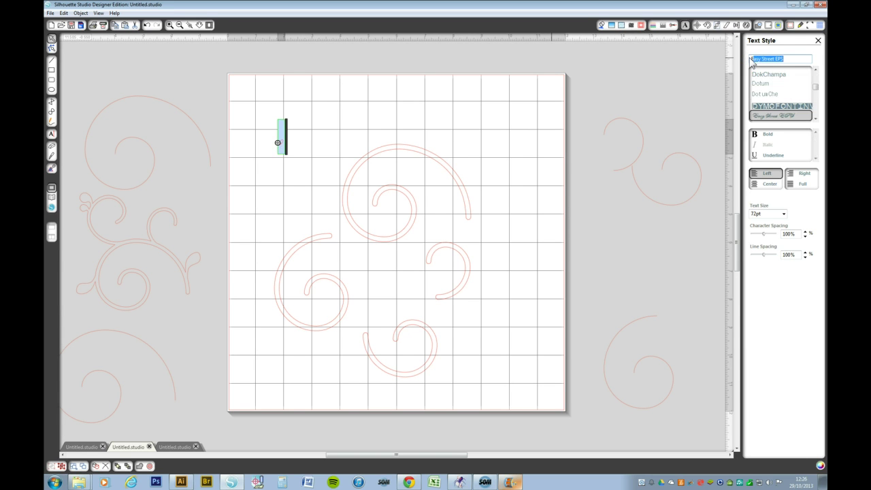
type("Egra")
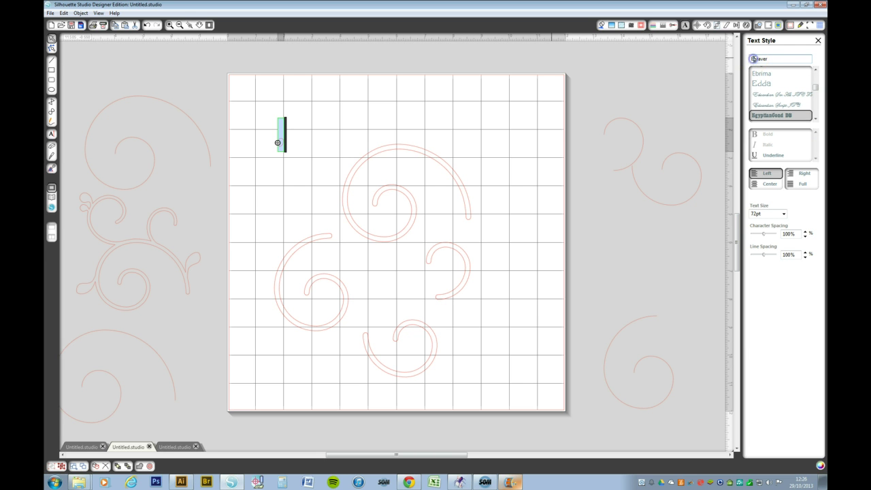
left_click(768, 60)
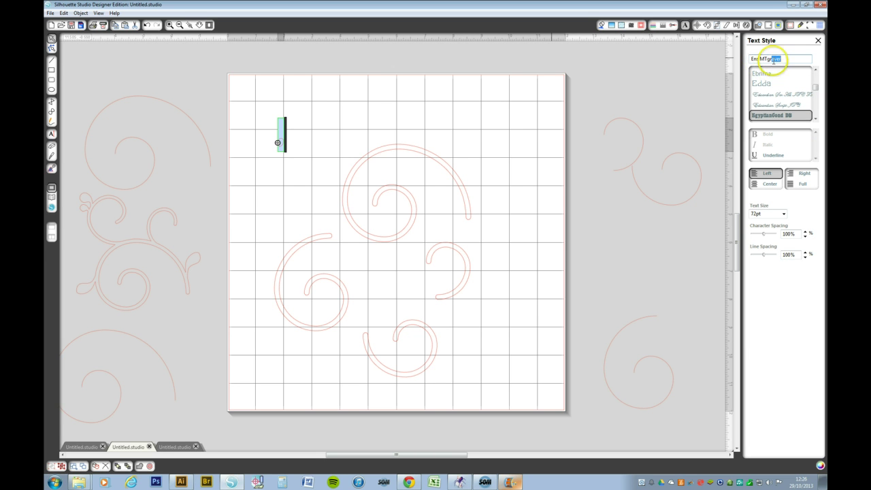
left_click_drag(770, 60, 752, 62)
triple_click(778, 60)
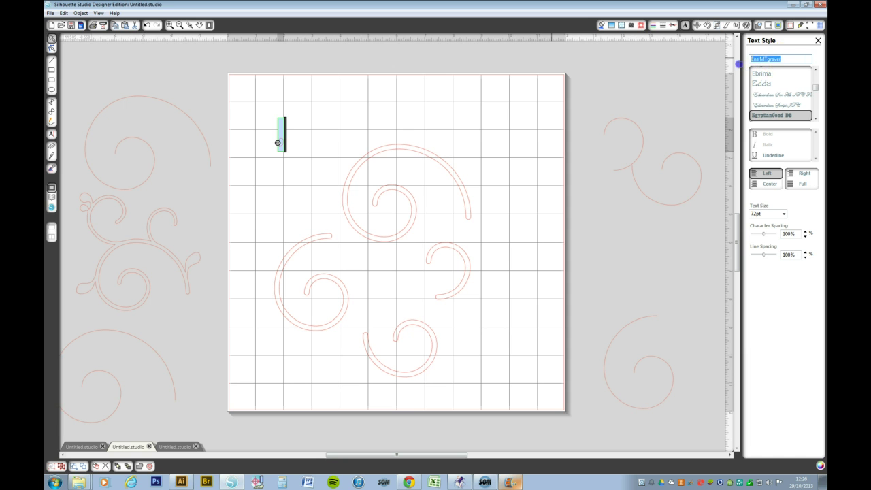
type("Engrave")
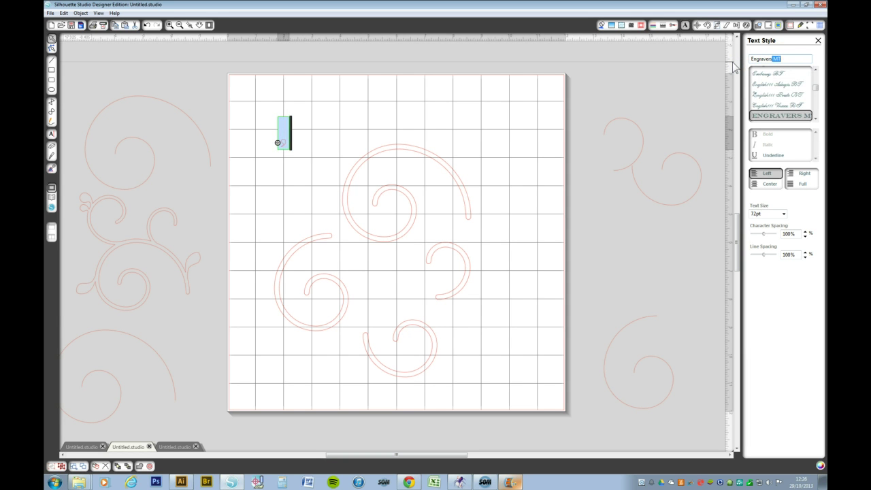
left_click(746, 64)
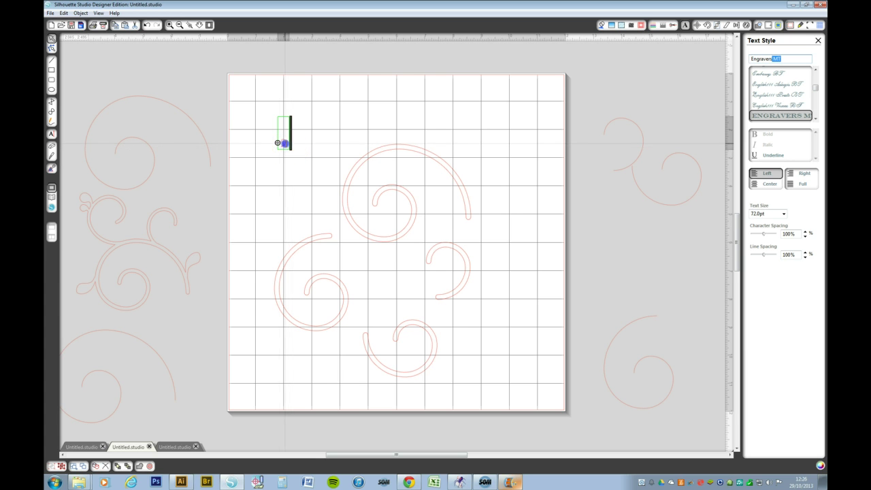
Convert the Engravers MT comma text to a path and enlarge it to about 1.06 × 0.6 in.
left_click(280, 143)
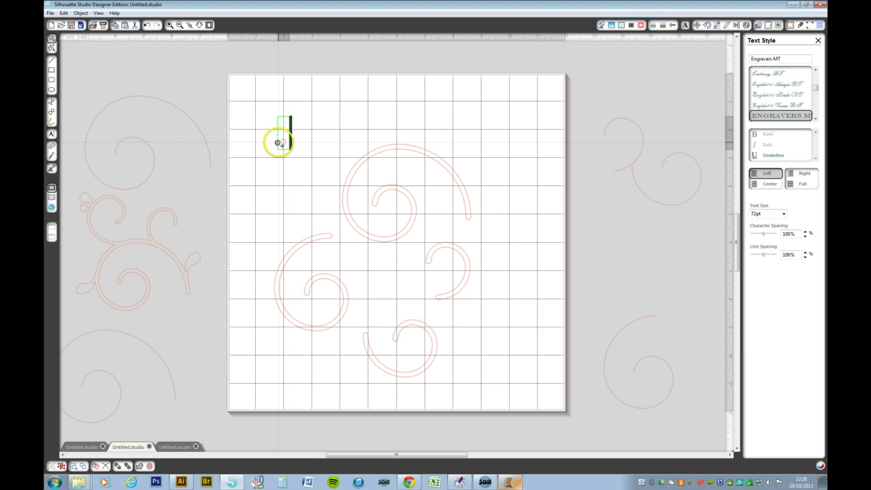
left_click(284, 144)
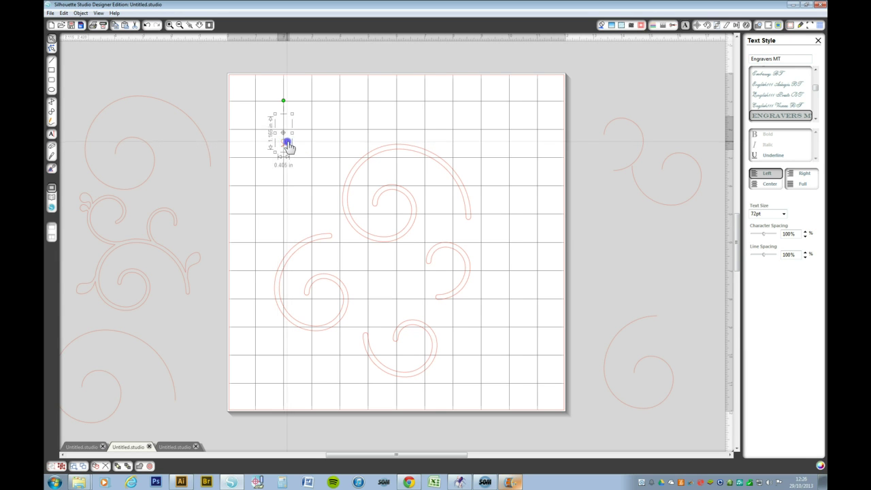
right_click(286, 147)
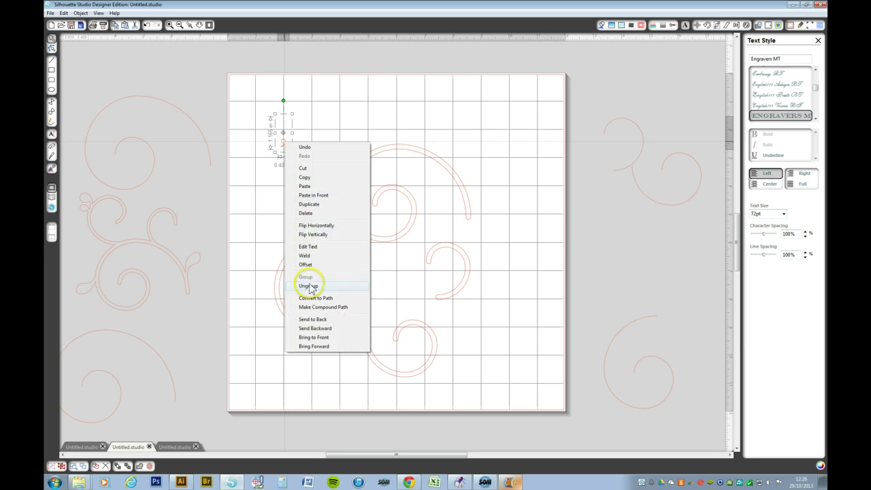
left_click(313, 299)
left_click(284, 145)
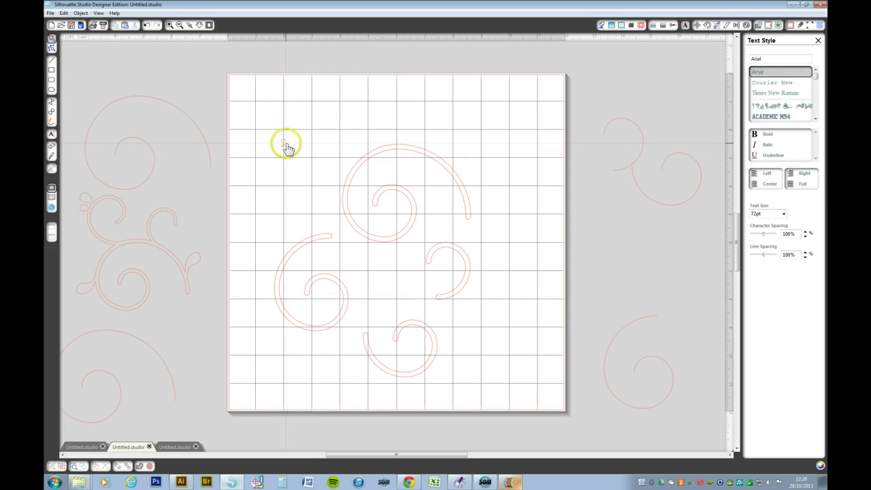
left_click(284, 145)
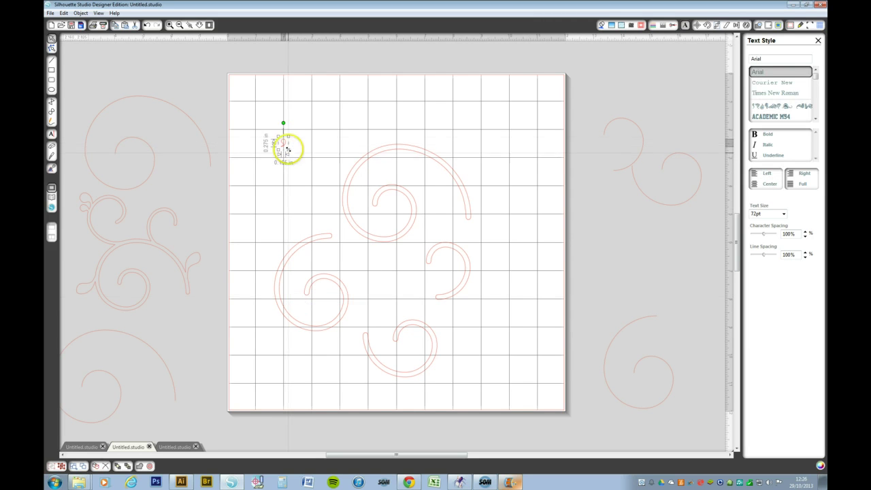
left_click_drag(290, 134, 317, 122)
Position the comma accents across the page's upper left.
left_click(291, 139)
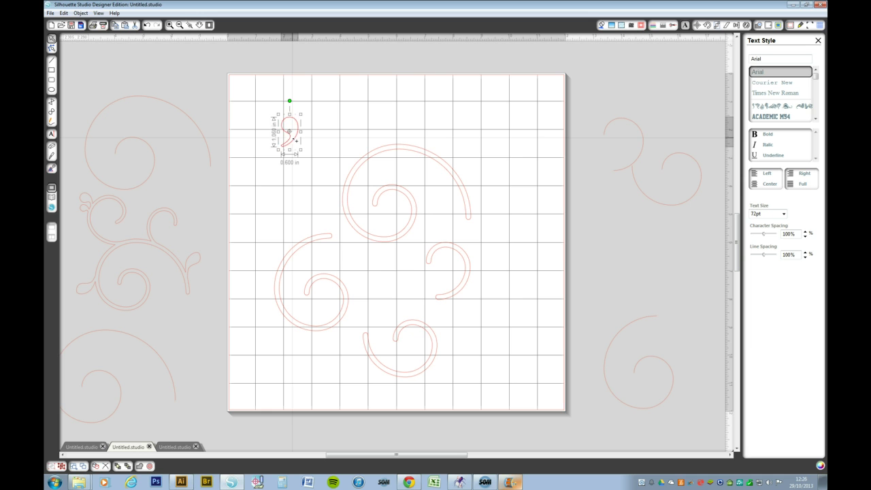
left_click_drag(291, 155, 266, 182)
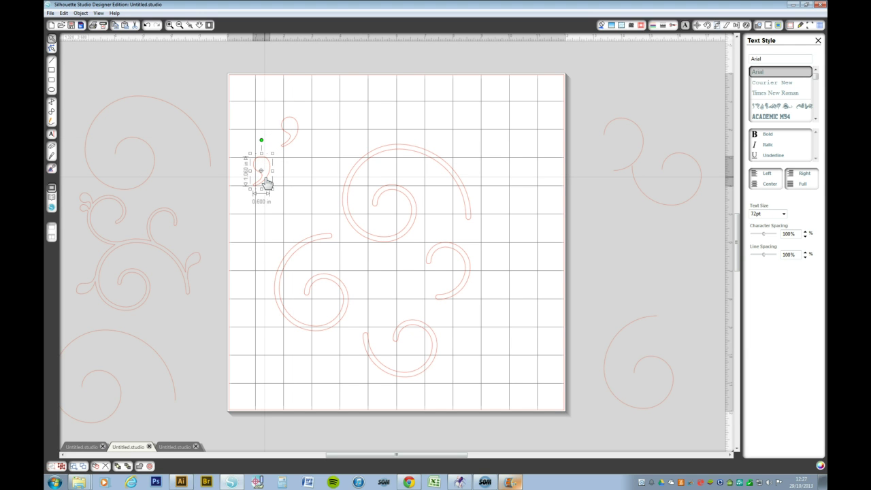
left_click(273, 197)
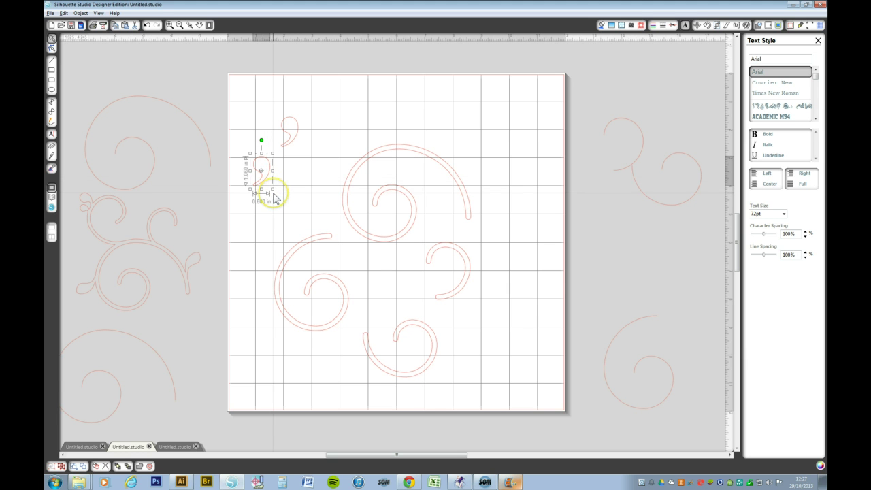
left_click_drag(275, 197, 267, 178)
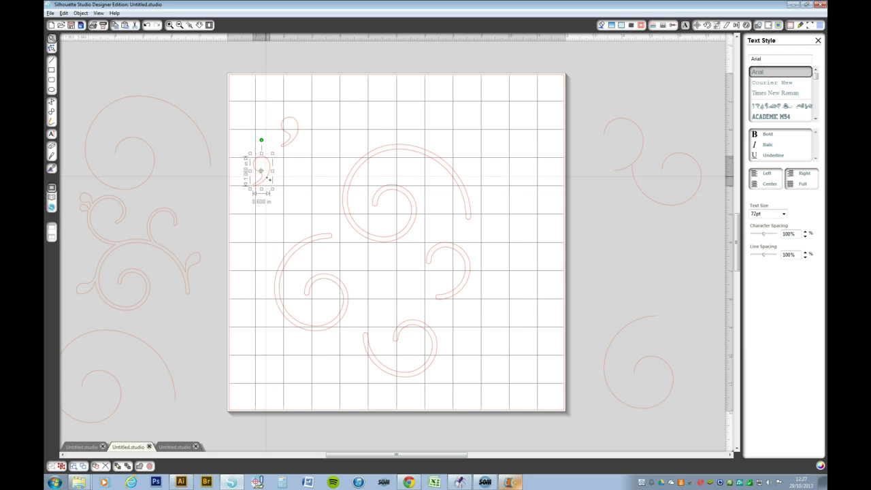
left_click_drag(266, 178, 281, 209)
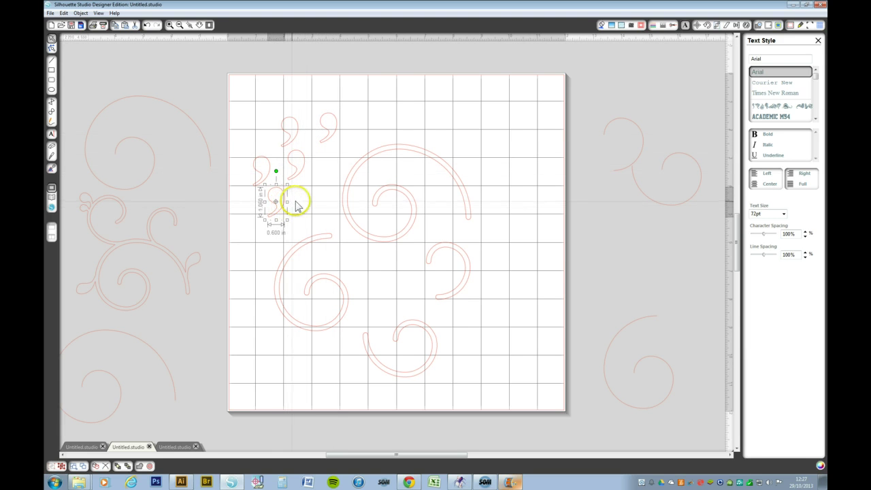
Nudge the large spiral right, then move the lower spiral to the top right and rotate it.
left_click(393, 146)
left_click_drag(395, 145, 410, 140)
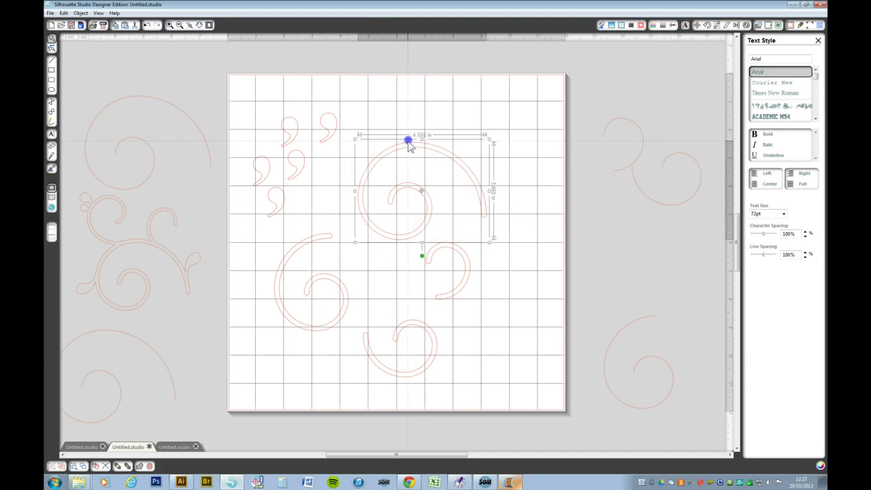
left_click(423, 332)
left_click_drag(423, 332, 511, 102)
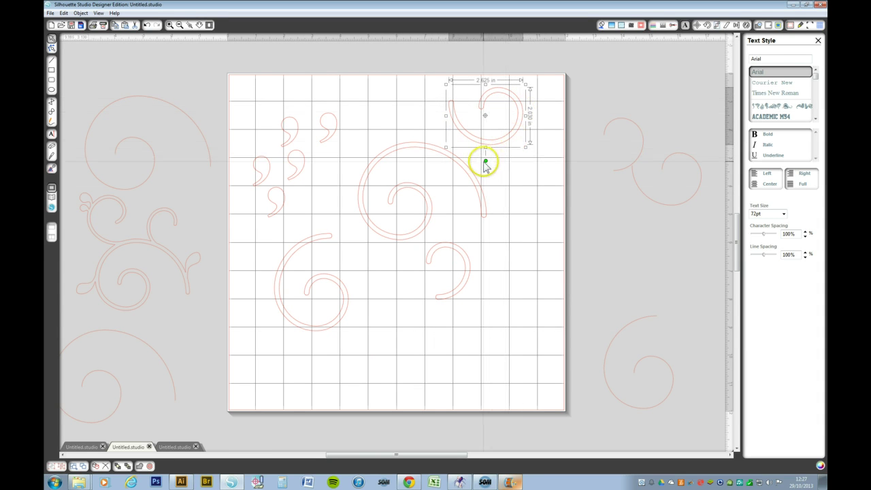
left_click_drag(485, 161, 520, 117)
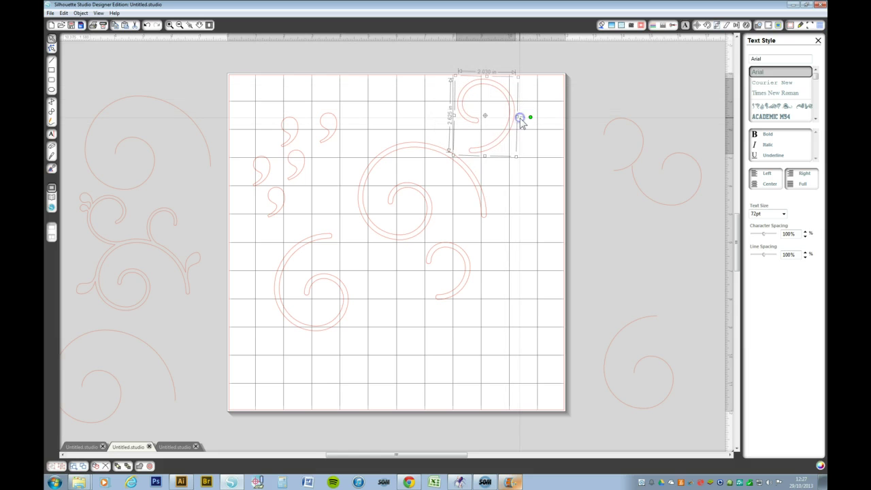
Mirror the 1.990 in top curl horizontally, narrow it, shift it left and tilt it slightly.
right_click(502, 121)
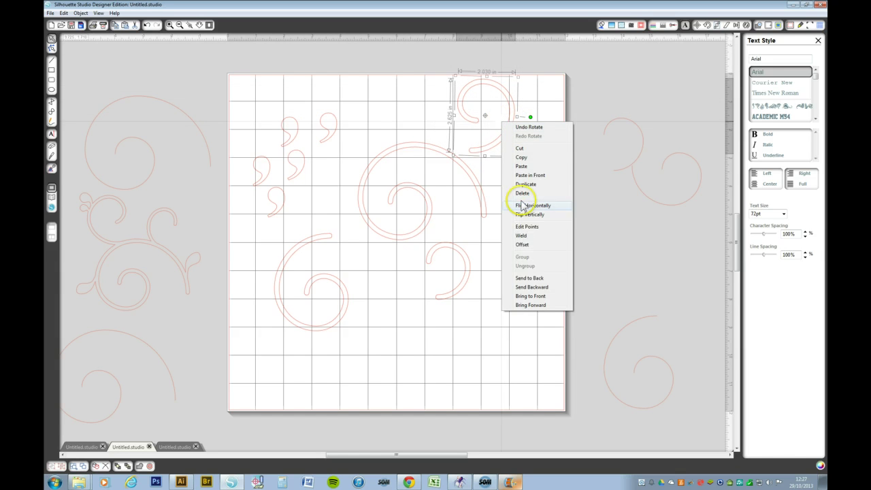
left_click(529, 107)
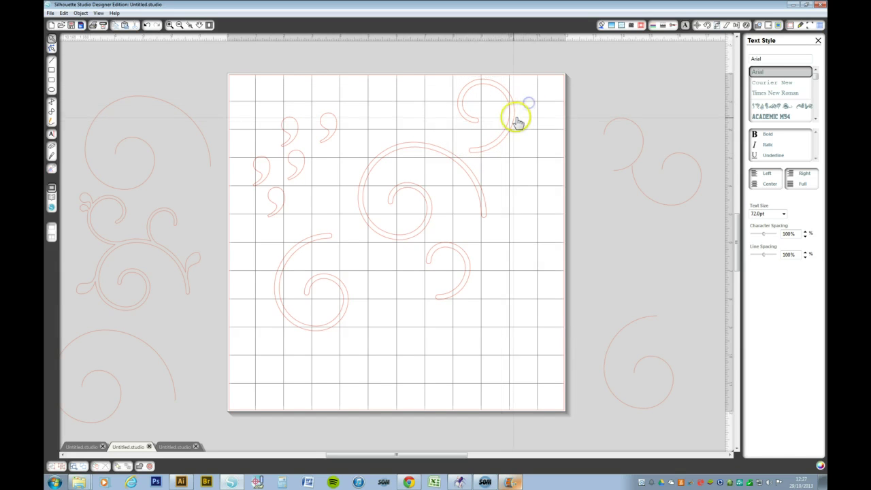
left_click(513, 117)
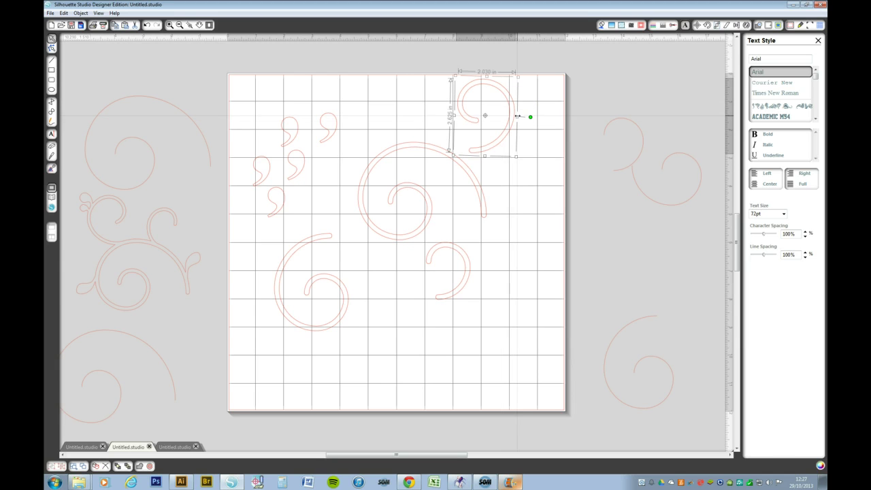
left_click_drag(518, 116, 404, 108)
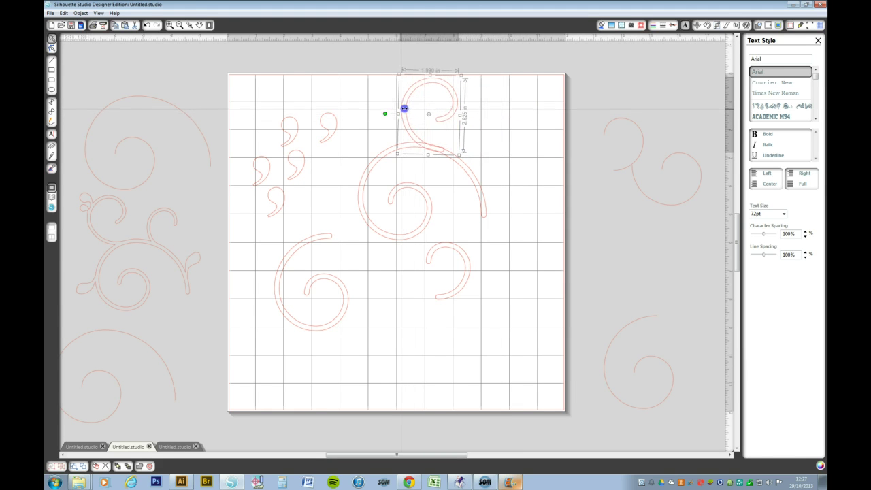
left_click(448, 114)
left_click_drag(448, 114, 402, 115)
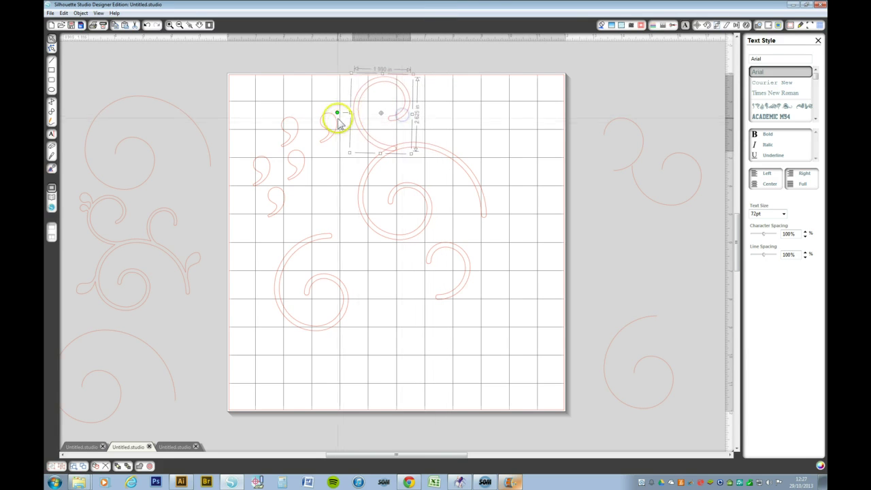
left_click_drag(338, 123, 359, 147)
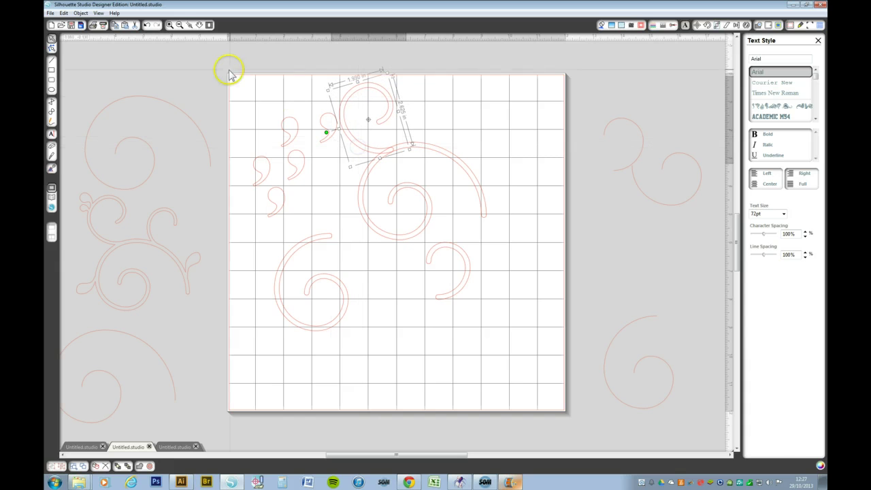
Zoom in where the spirals meet, weld the overlapping arc into the large swirl, then fit the page.
left_click(189, 25)
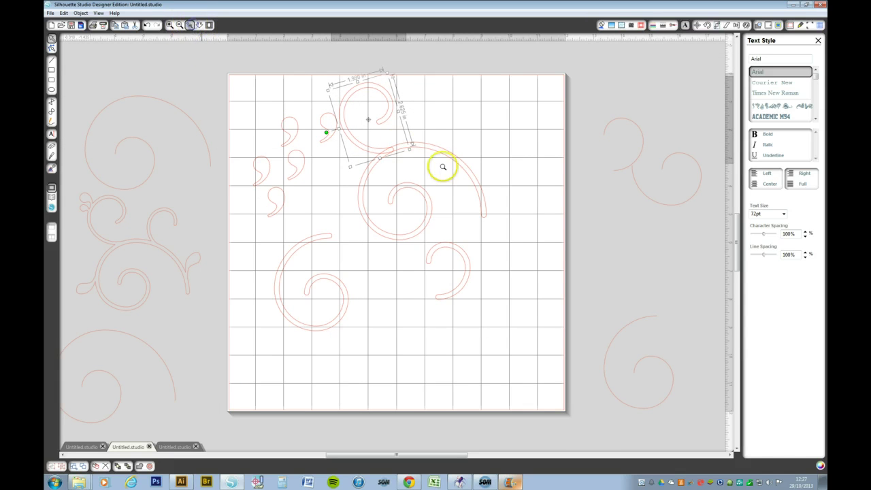
left_click(394, 152)
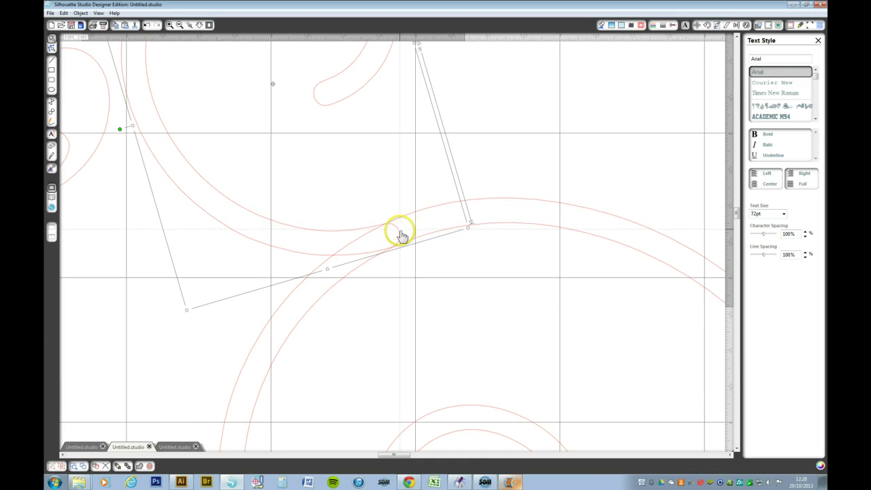
left_click(402, 235)
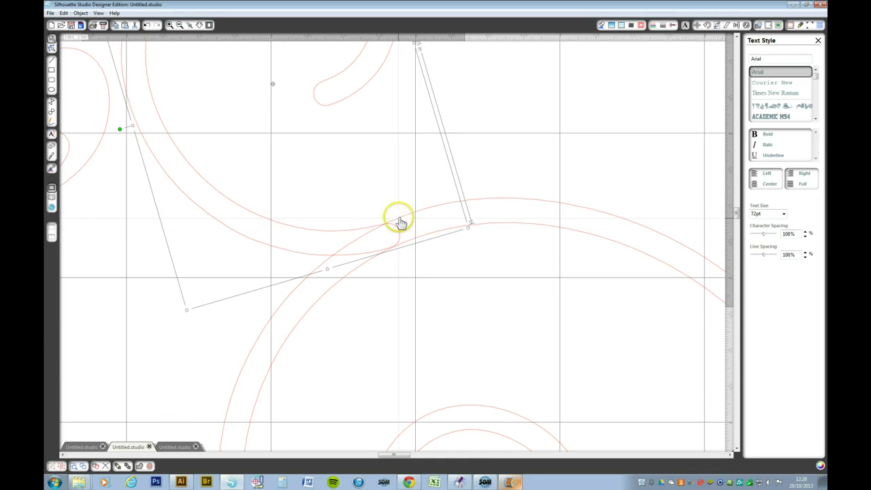
left_click(528, 228)
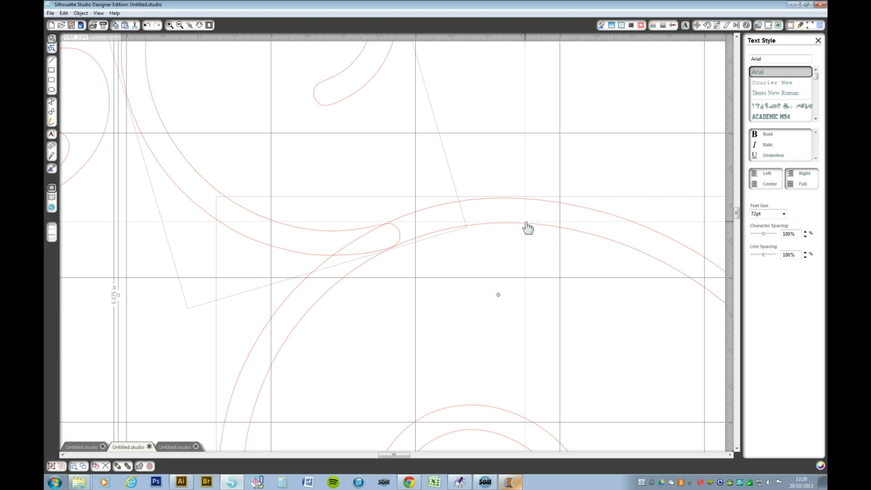
right_click(527, 228)
left_click(545, 337)
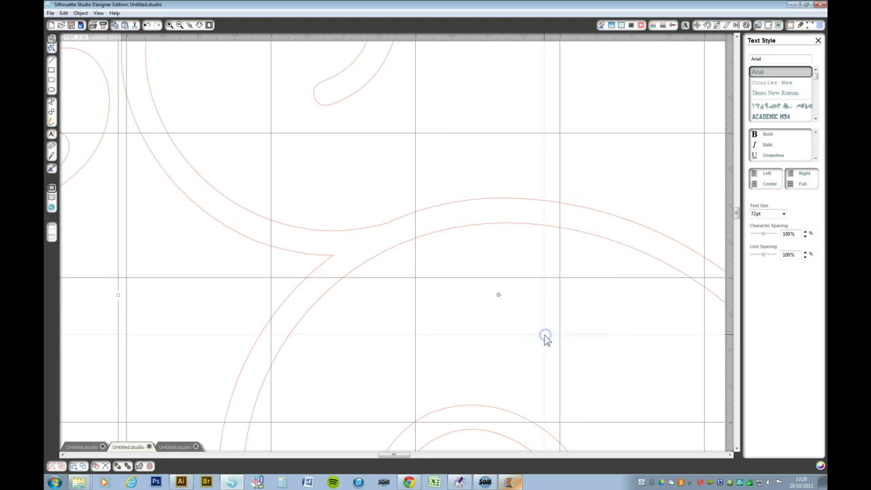
left_click(209, 26)
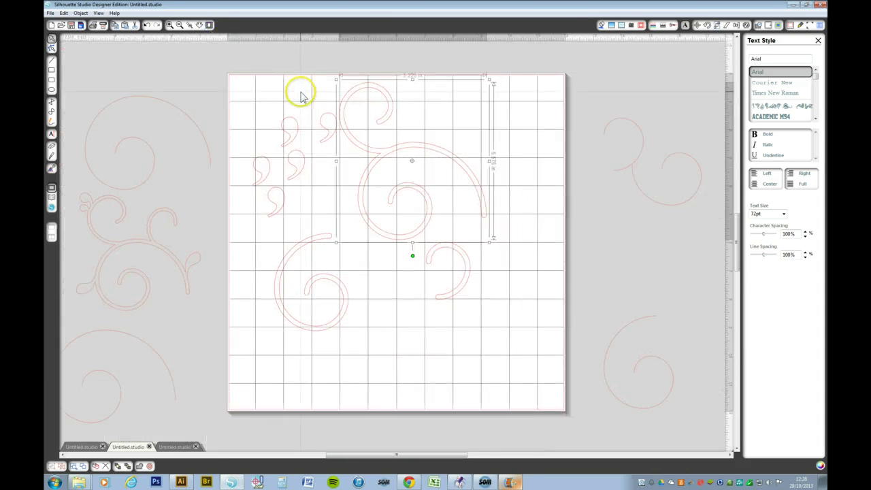
Mirror the small right arc and nudge the large swirl so the two meet.
left_click(452, 250)
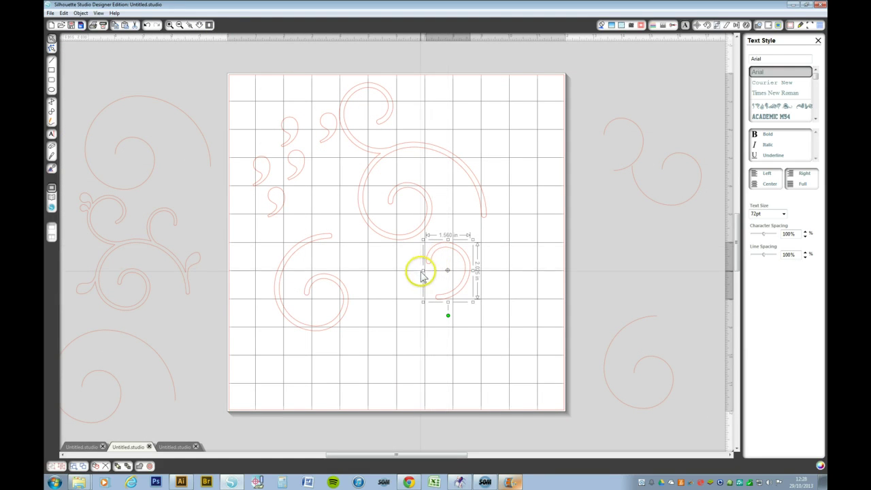
left_click_drag(422, 271, 429, 170)
left_click(444, 161)
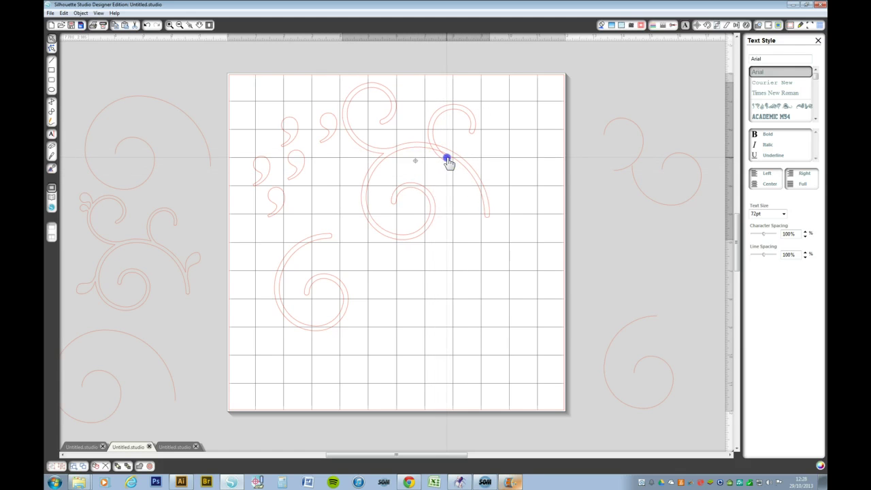
left_click_drag(447, 161, 440, 163)
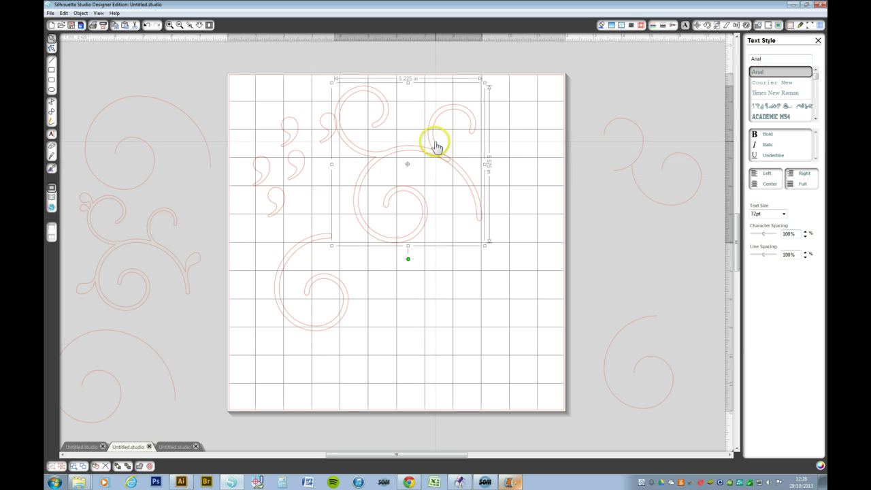
Weld the curl into the large swirl, then move a comma accent down the page.
left_click(434, 143)
right_click(436, 145)
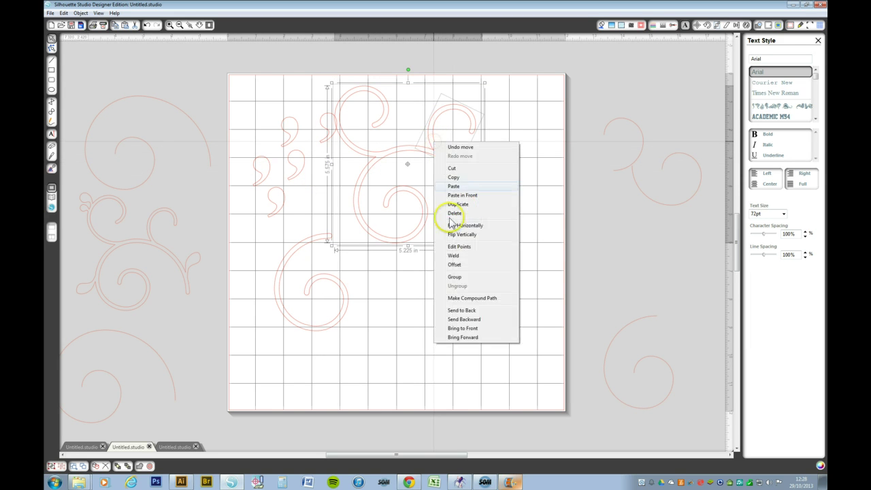
left_click(452, 256)
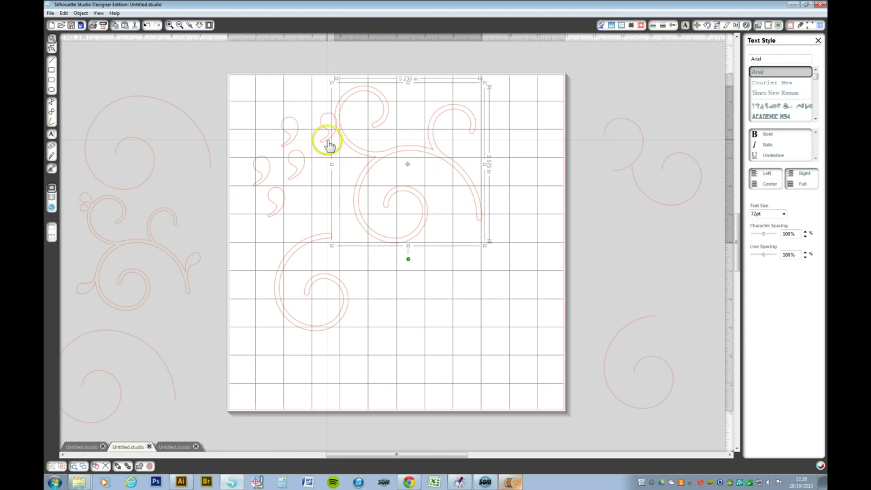
mouse_move(327, 142)
left_mouse_down()
mouse_move(326, 170)
mouse_move(415, 236)
mouse_move(450, 236)
left_mouse_up()
Rotate the first comma accent and move it beside the swirl's top-left curl.
left_click(452, 230)
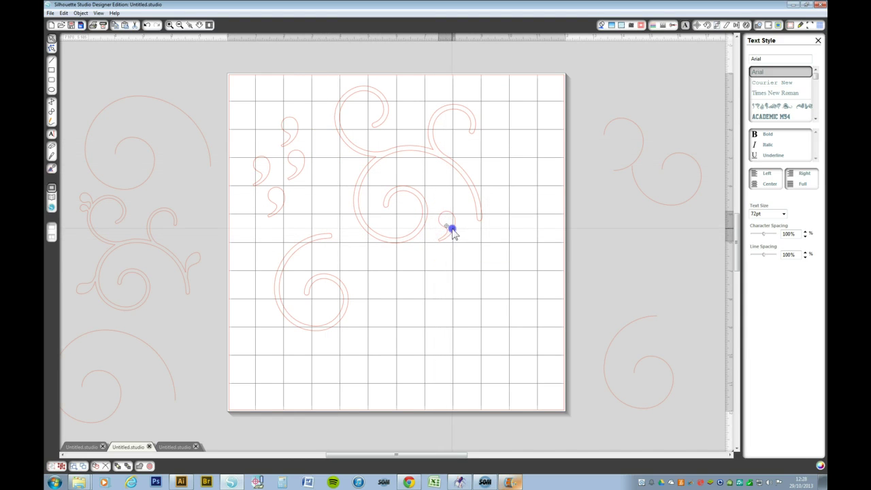
left_click(451, 202)
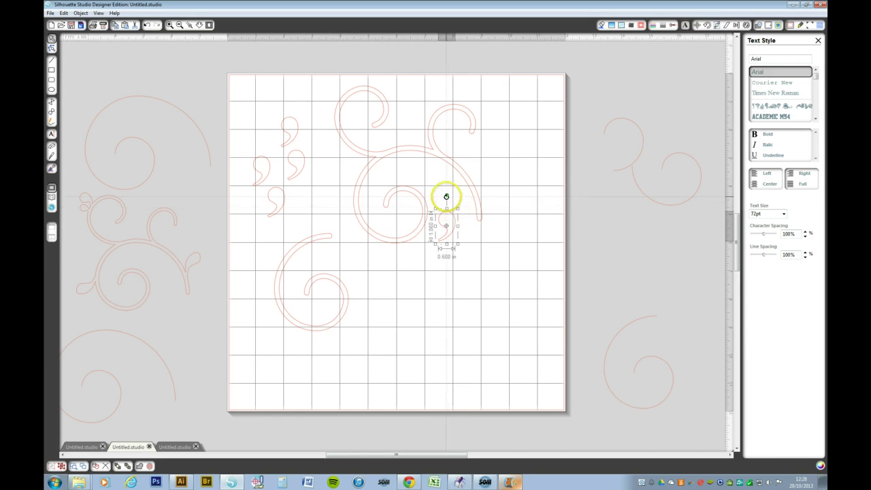
left_click_drag(441, 196, 420, 198)
left_click(448, 221)
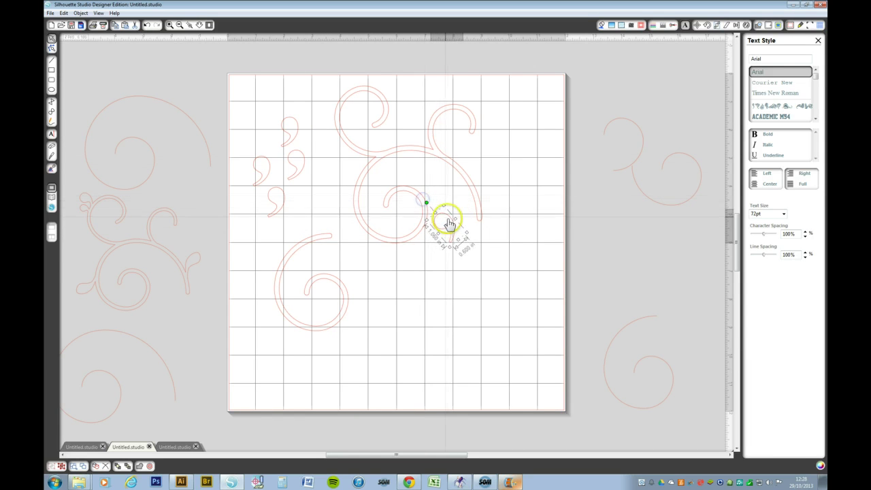
left_click_drag(453, 226, 339, 88)
Rotate the second comma counter-clockwise, shrink it and angle it against the swirl's top curl.
left_click(290, 165)
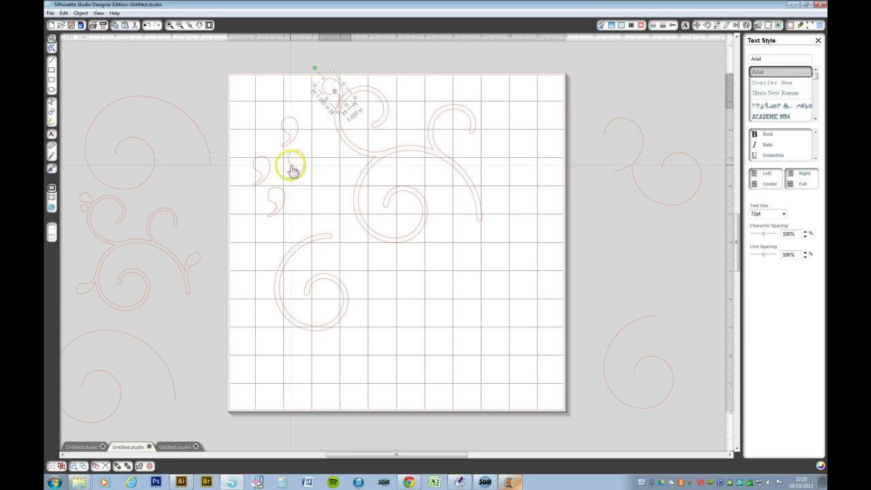
left_click_drag(295, 133, 272, 145)
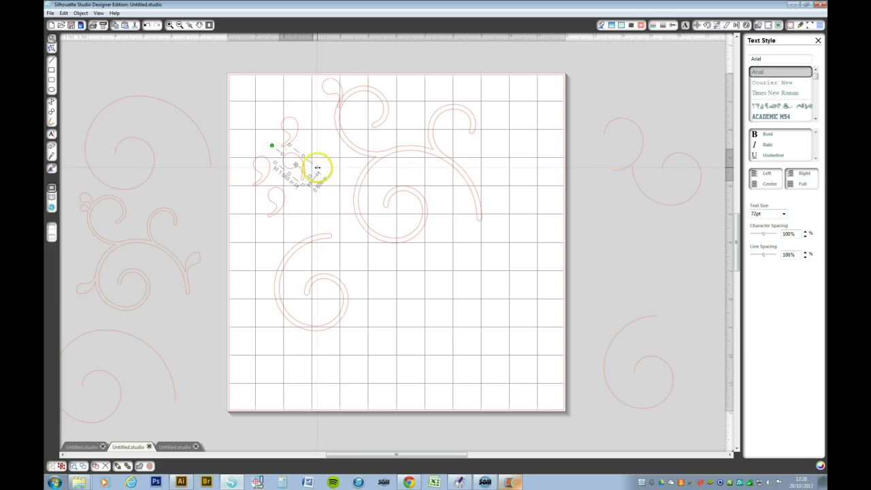
left_click_drag(318, 171, 338, 118)
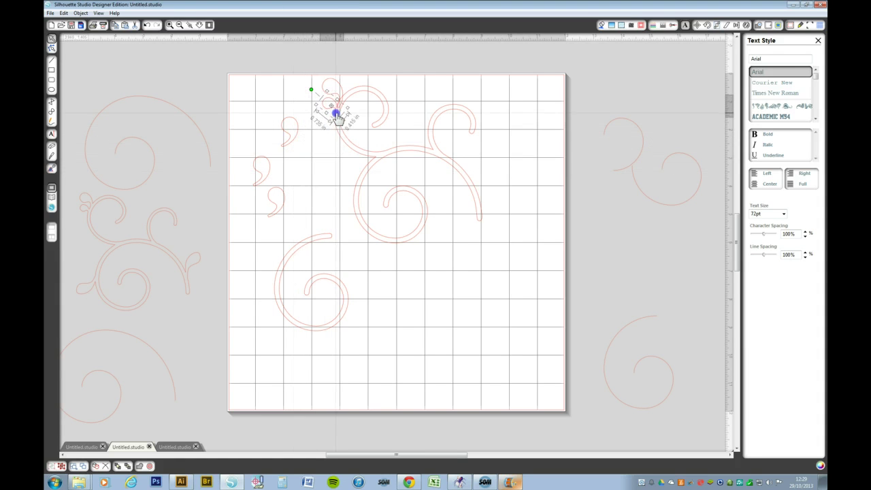
left_click(310, 89)
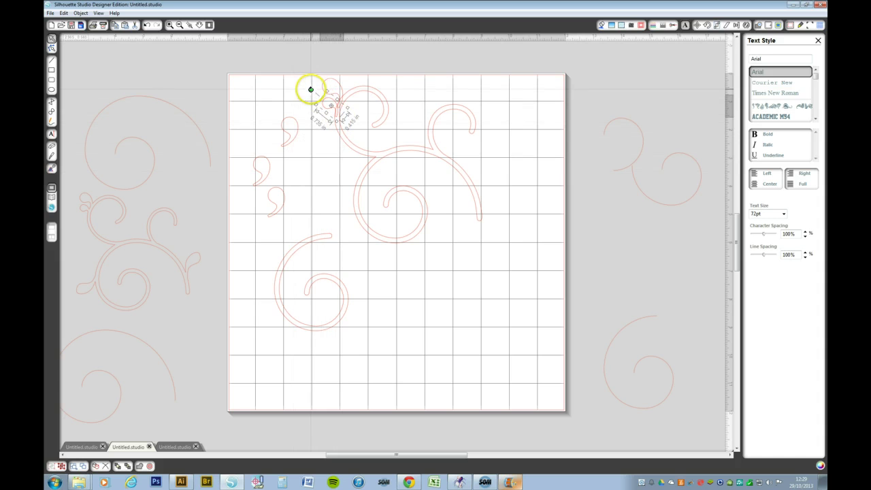
left_click_drag(310, 90, 337, 113)
left_click(337, 116)
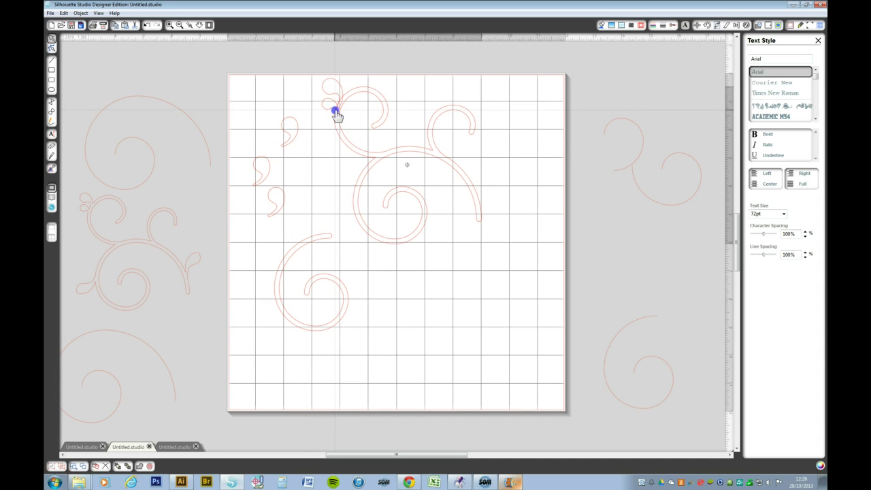
left_click(335, 108)
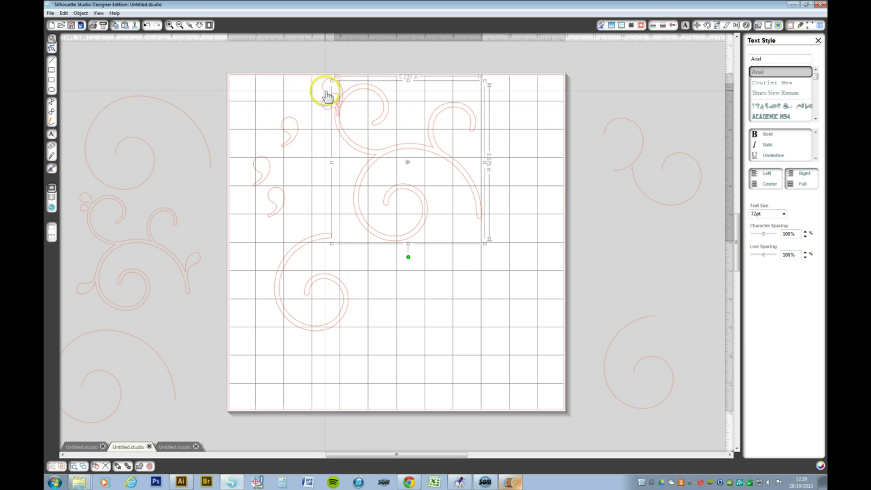
Weld both comma accents into the large swirl, forming one 5.675 in-wide shape.
left_click(327, 91, "shift")
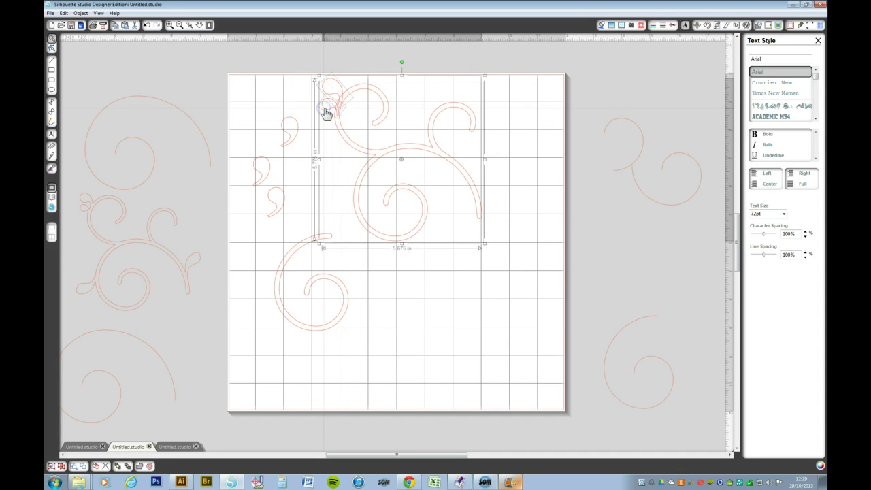
right_click(326, 113)
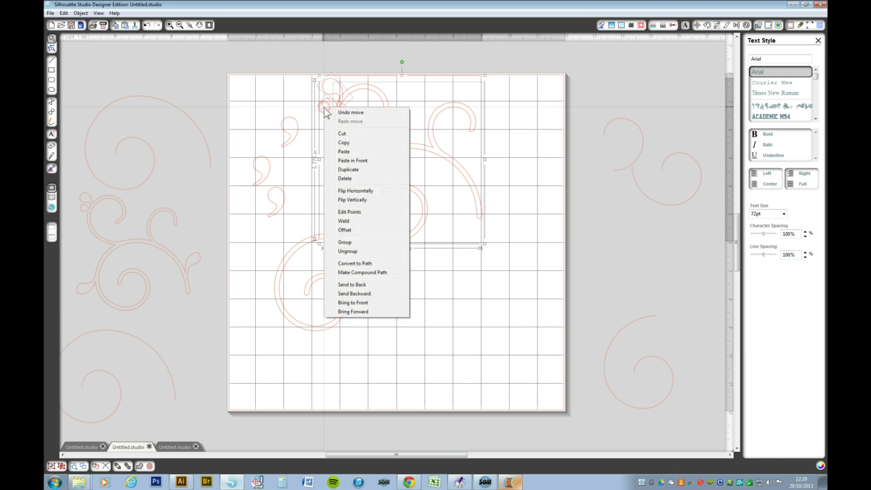
left_click(343, 223)
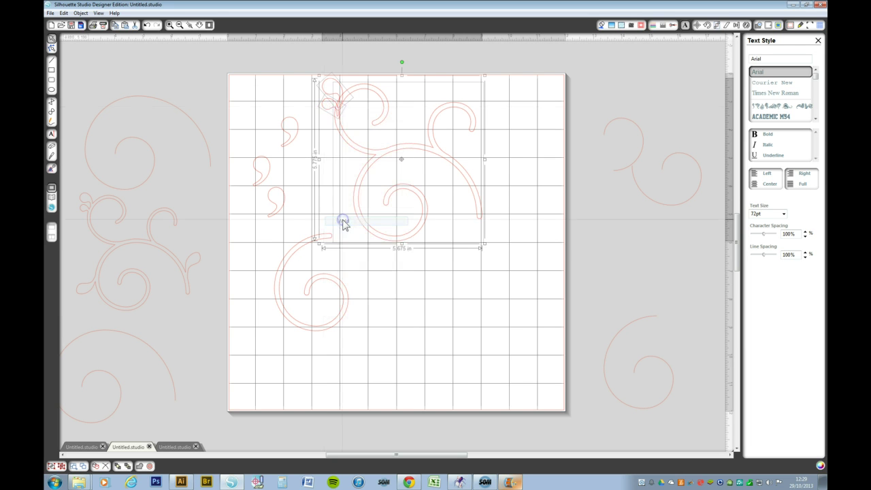
Move the comma to mid-page, widen it to 0.730 in and tilt it diagonally between the swirls.
left_click(290, 147)
left_click_drag(291, 147, 408, 253)
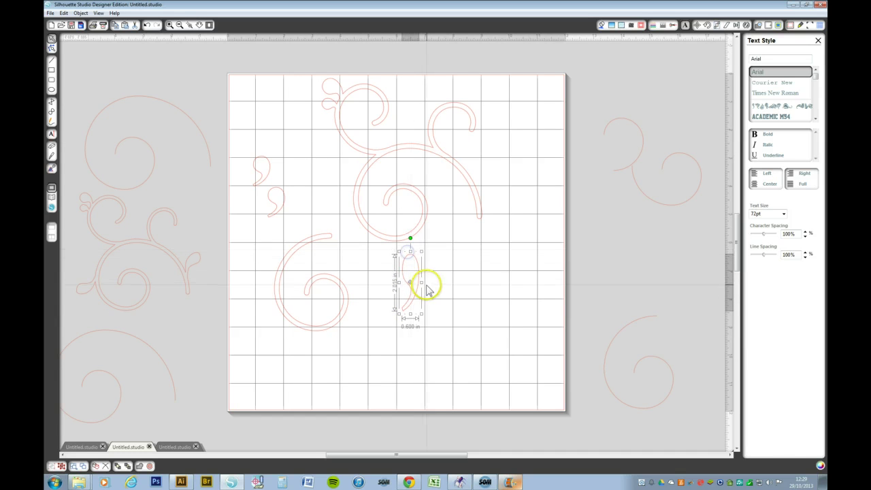
left_click_drag(420, 282, 426, 282)
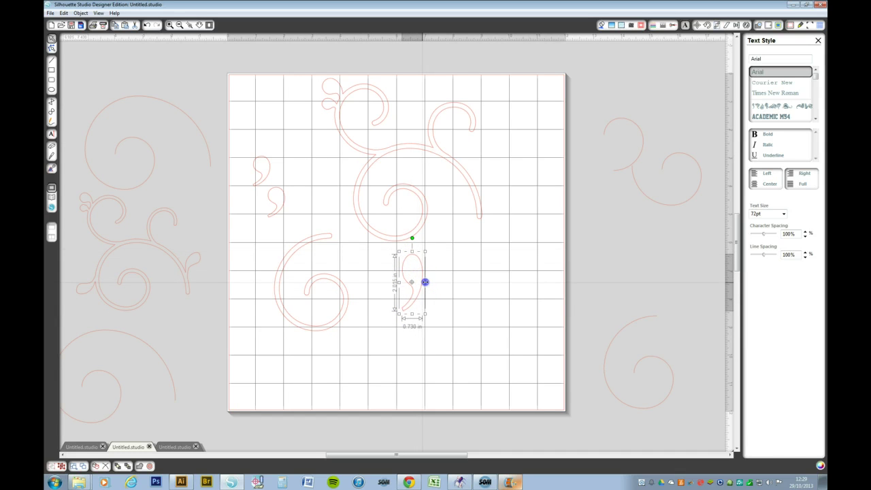
left_click(408, 313)
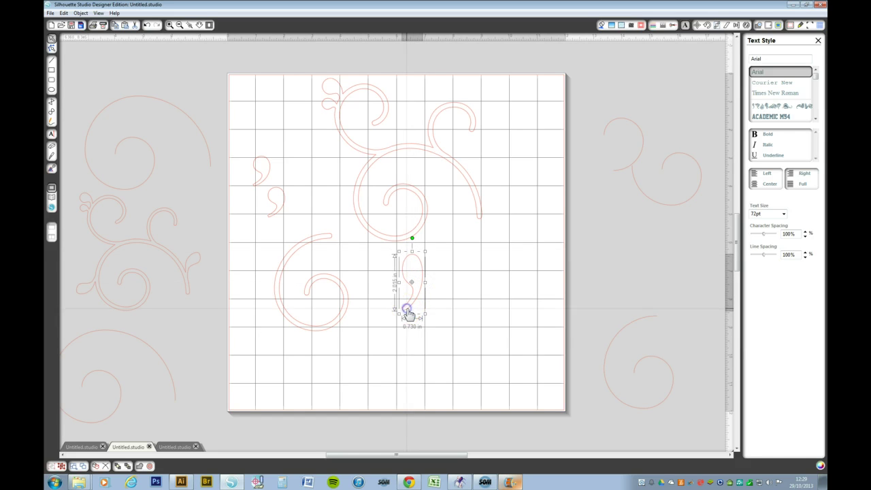
left_click_drag(411, 239, 387, 284)
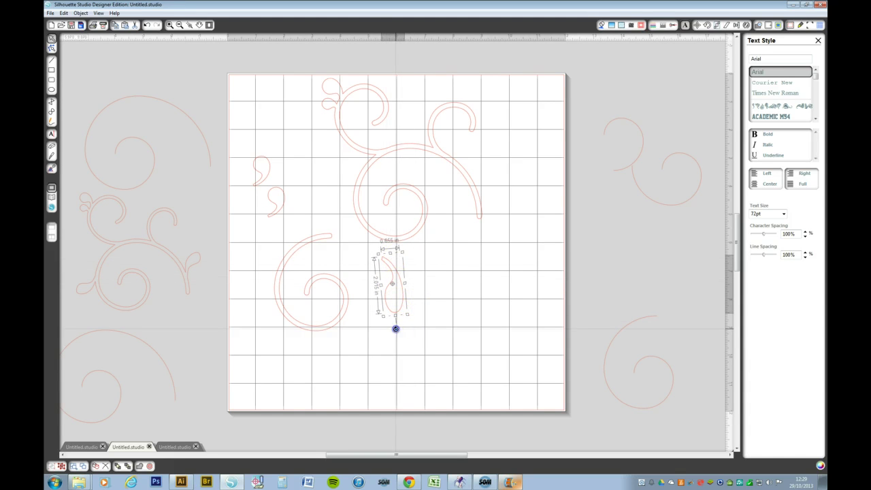
left_click_drag(395, 329, 348, 253)
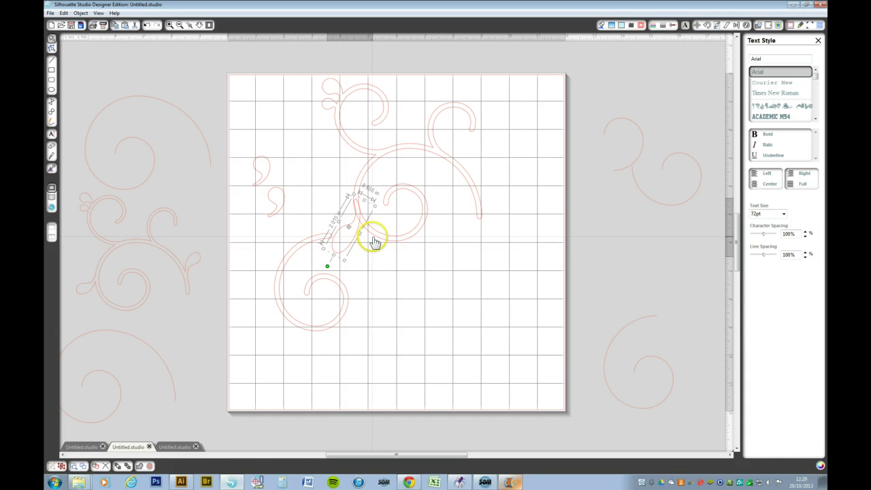
Weld the tilted comma onto the big spiral, shift the lower swirl left and bring a comma down.
left_click(375, 238)
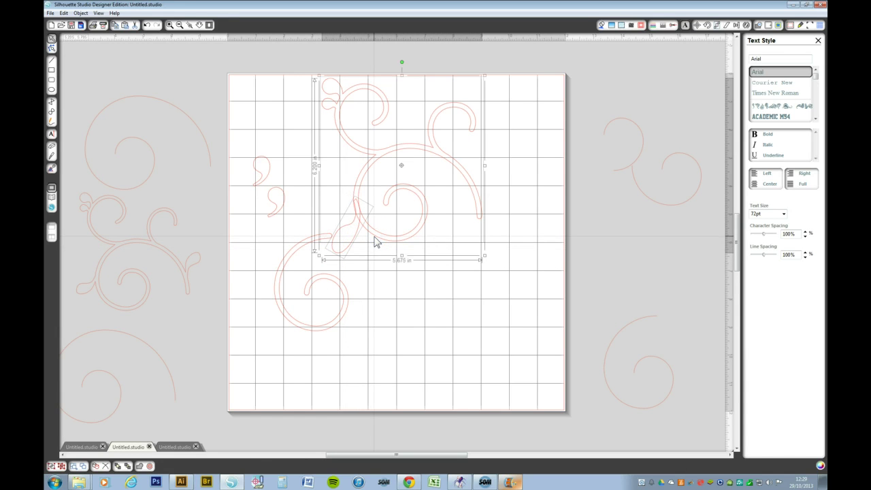
right_click(374, 238)
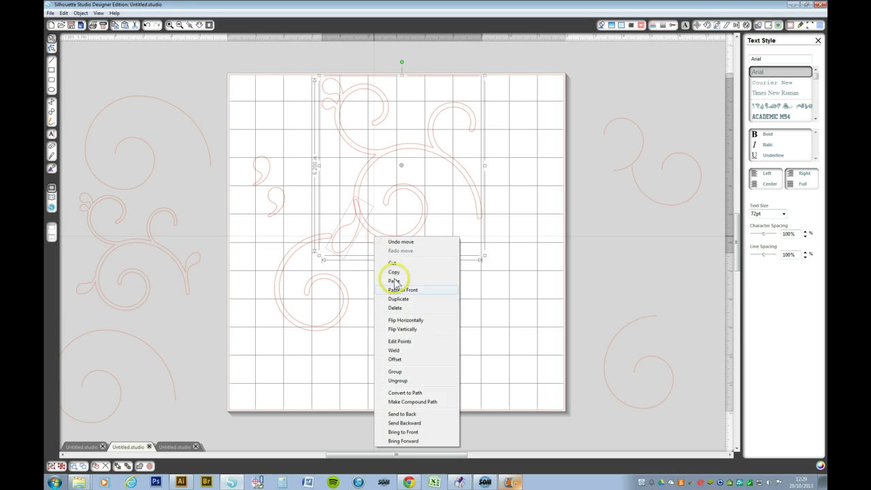
left_click(401, 349)
left_click_drag(342, 326, 281, 352)
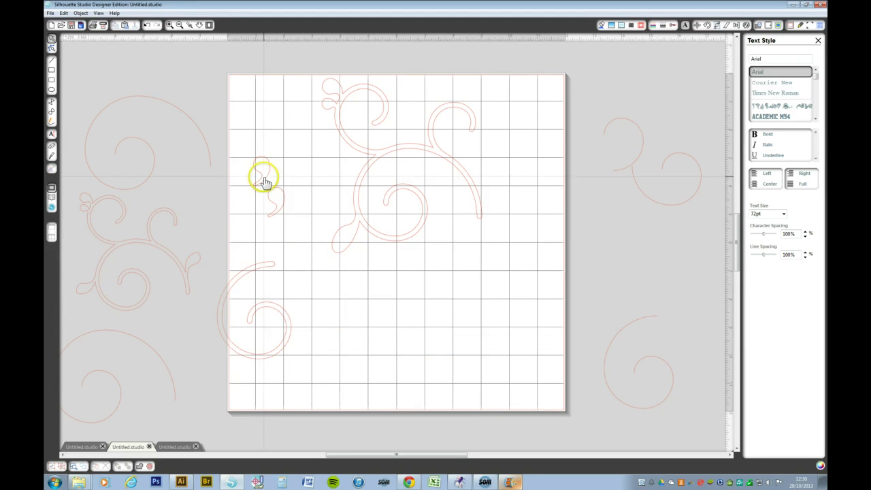
left_click_drag(262, 179, 435, 270)
Convert the 0.635 in comma accent at the lower middle into a path.
left_click(435, 291)
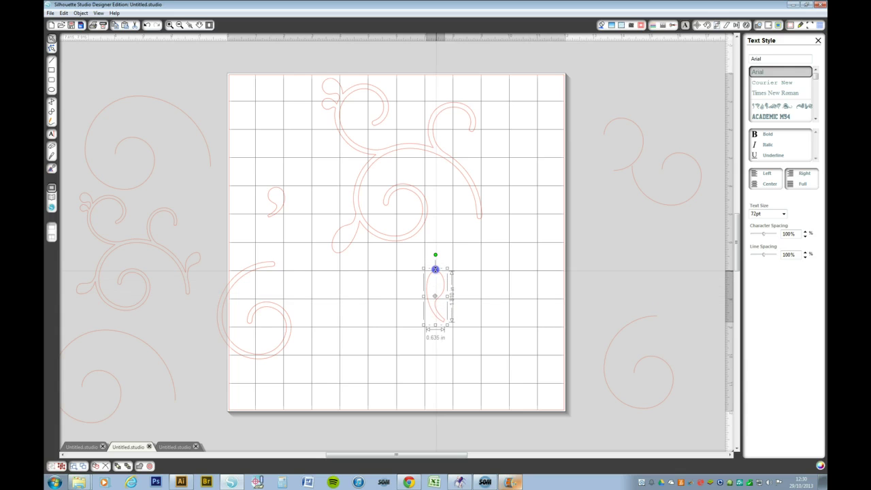
left_click(441, 296)
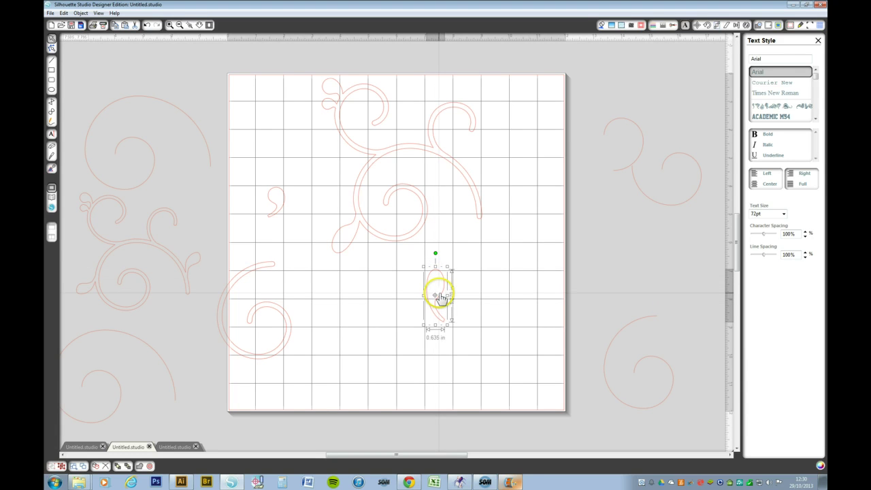
right_click(441, 296)
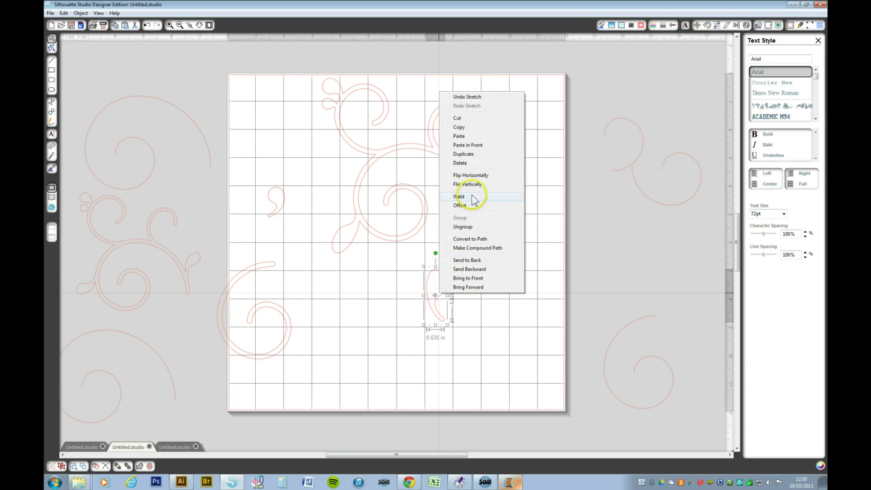
left_click(430, 274)
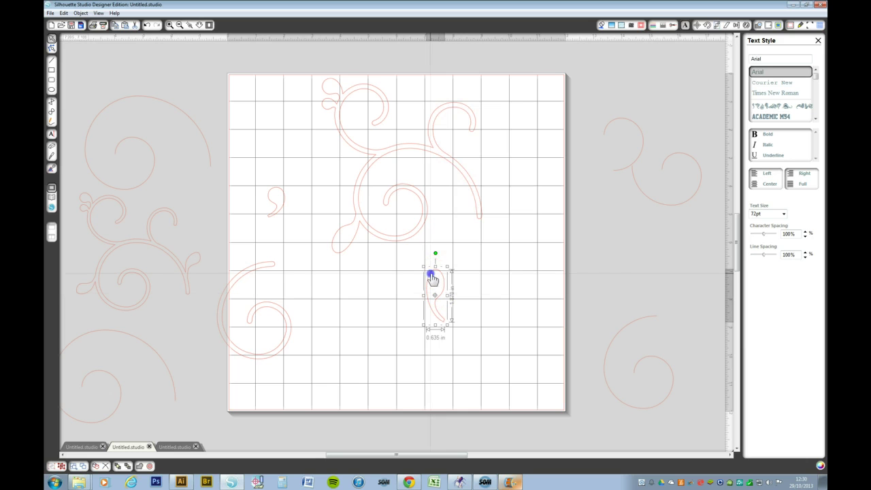
right_click(431, 279)
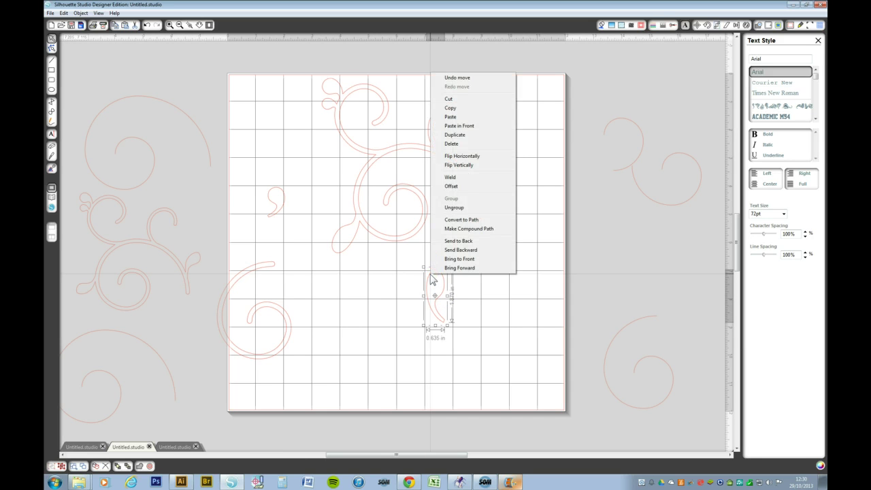
left_click(460, 220)
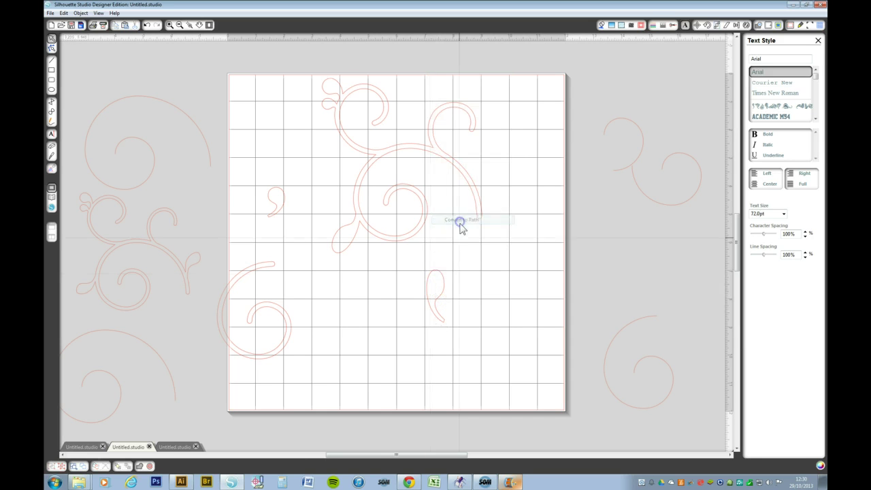
Make the converted comma accent a compound path.
left_click(442, 291)
right_click(443, 286)
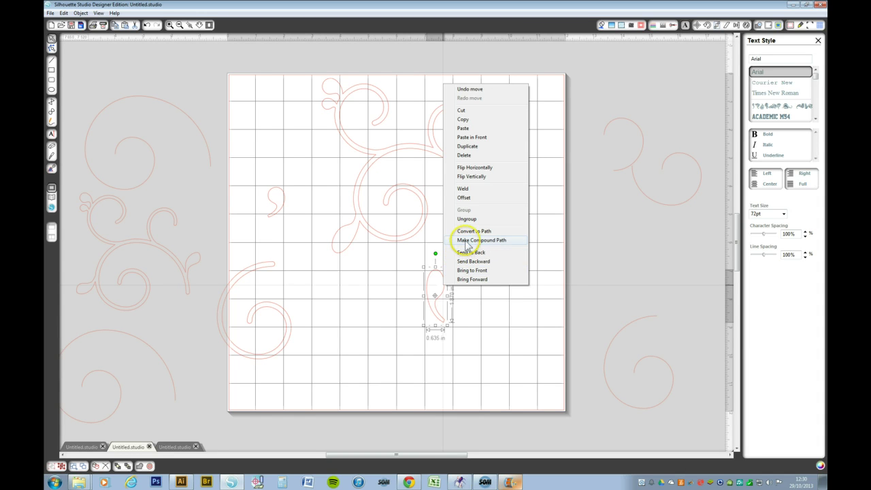
left_click(467, 242)
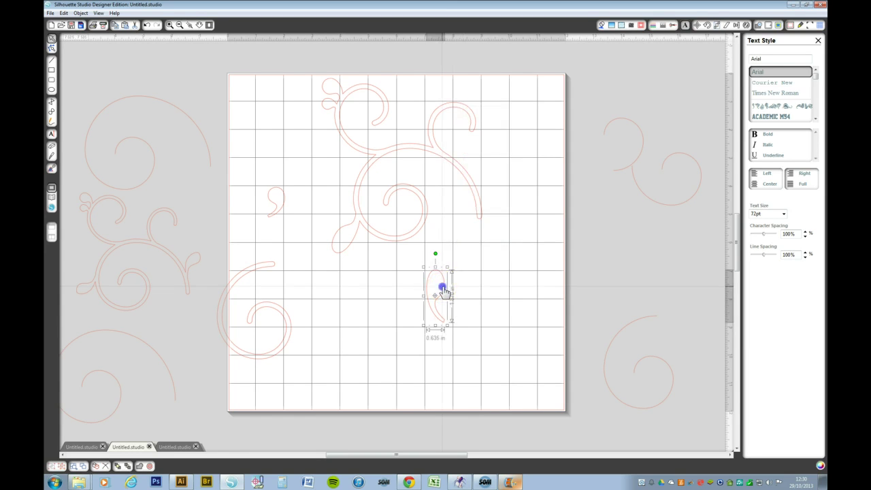
right_click(444, 287)
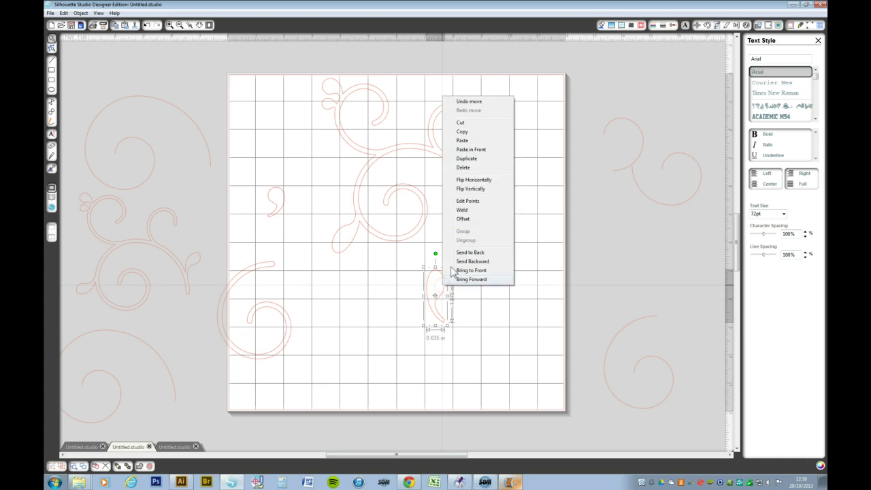
In point editing, pull a lower node of the comma up and make a point a sharp corner.
left_click(461, 201)
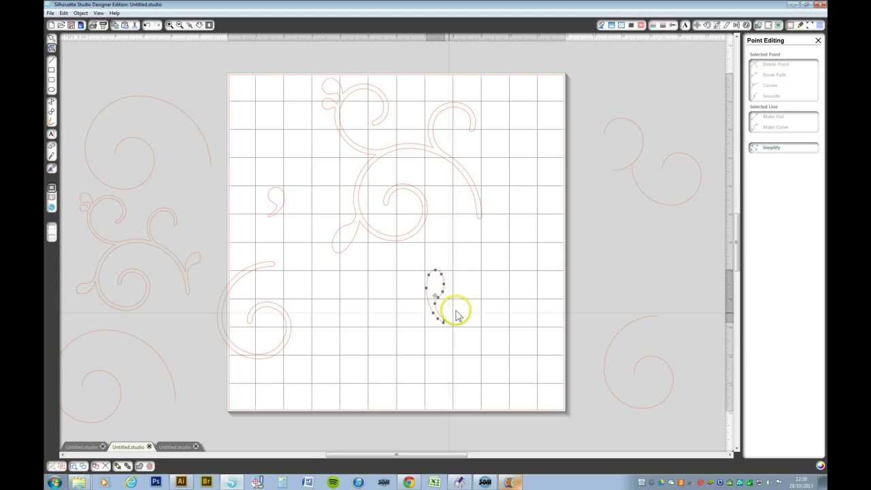
left_click_drag(449, 314, 437, 298)
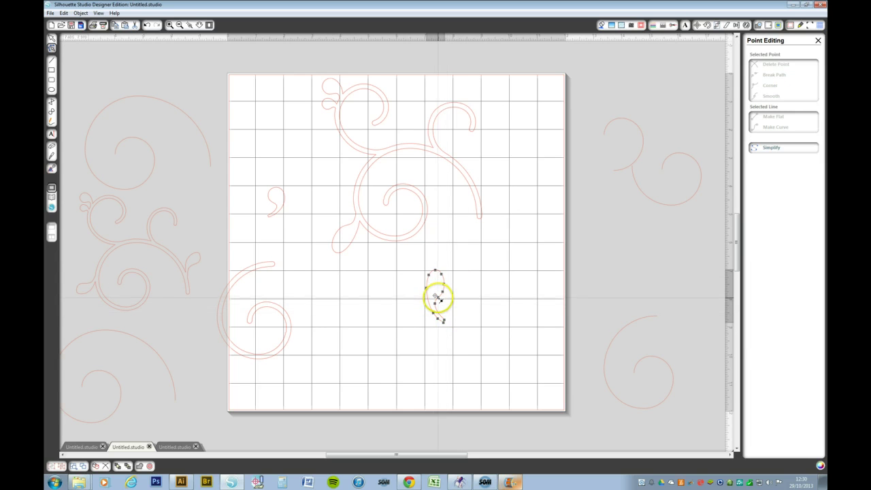
left_click(436, 304)
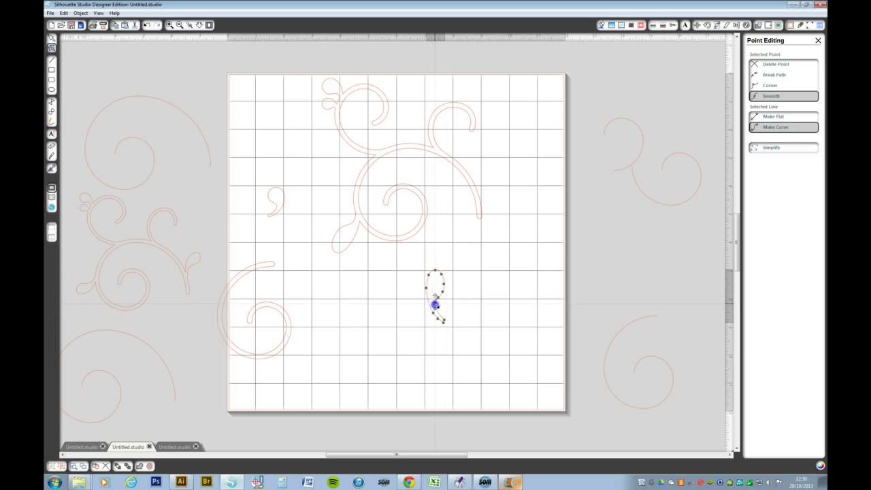
left_click(772, 85)
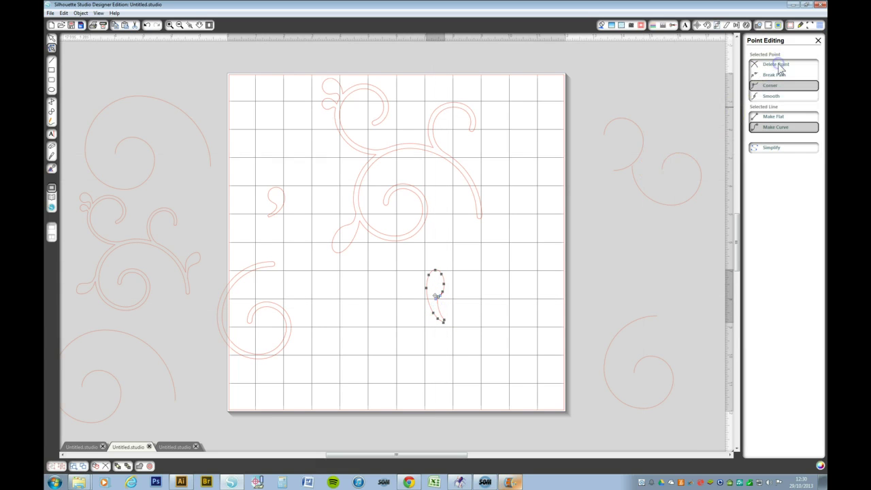
Delete the tail's end point to form a 0.620 in teardrop and move it beside the big swirl.
left_click(444, 321)
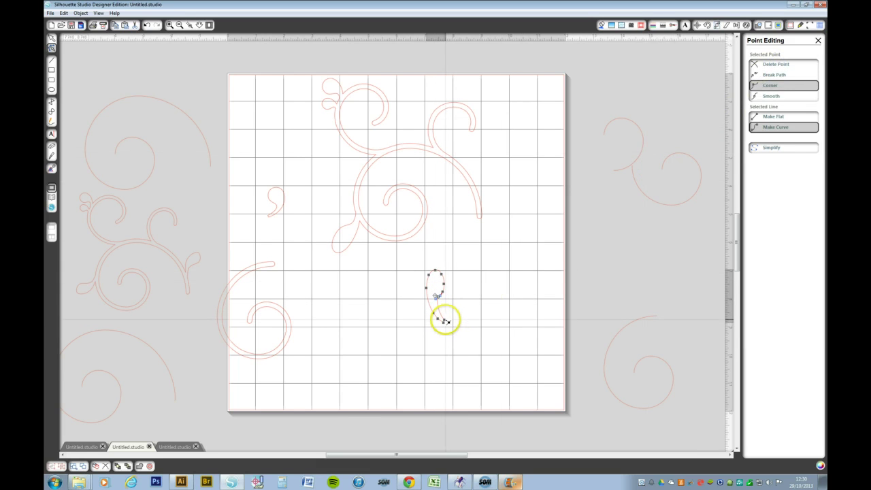
left_click(445, 319)
left_click(770, 64)
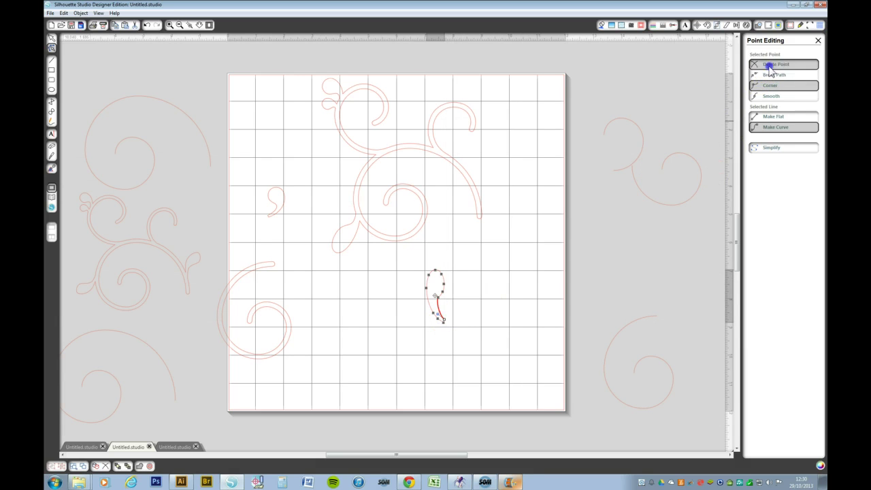
left_click(445, 305)
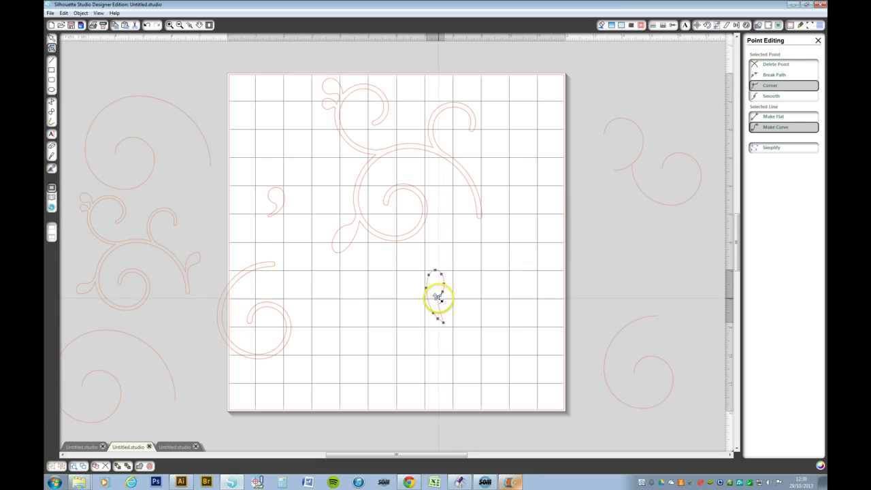
left_click(437, 297)
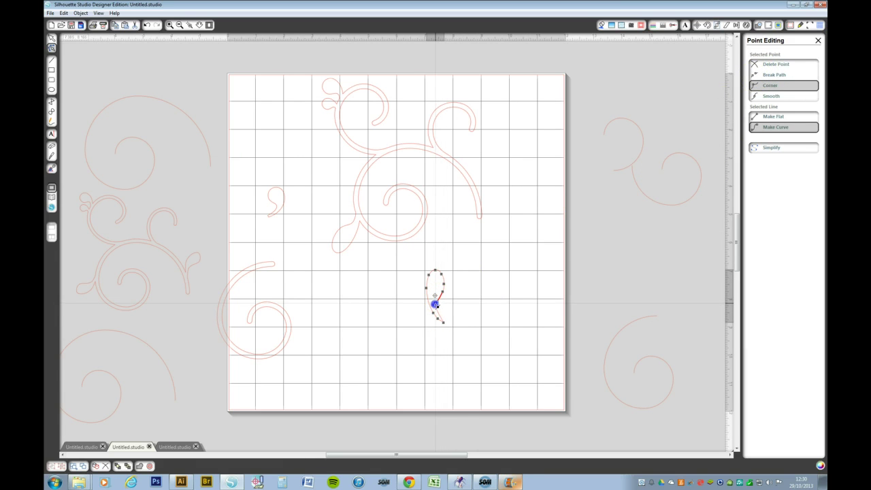
left_click(447, 301)
left_click_drag(439, 302, 478, 191)
left_click(492, 161)
Tilt the teardrop clockwise and nudge it diagonally against the big spiral's right arc.
left_click(480, 163)
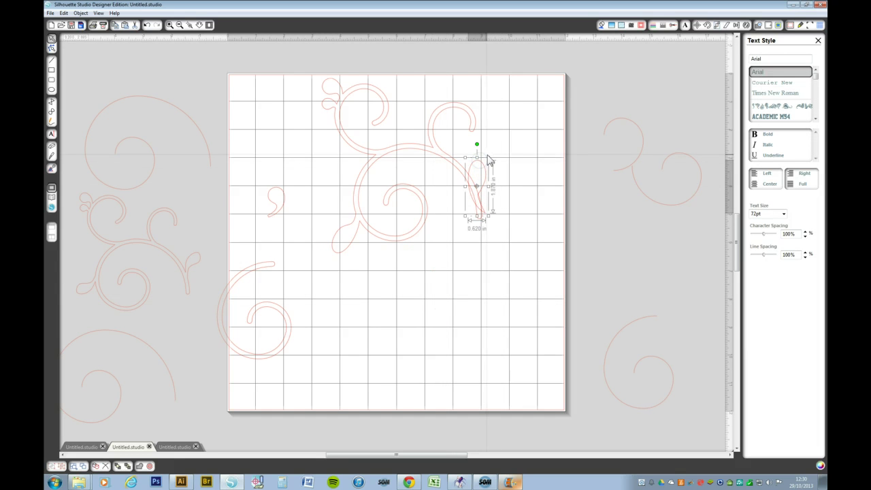
left_click(479, 145)
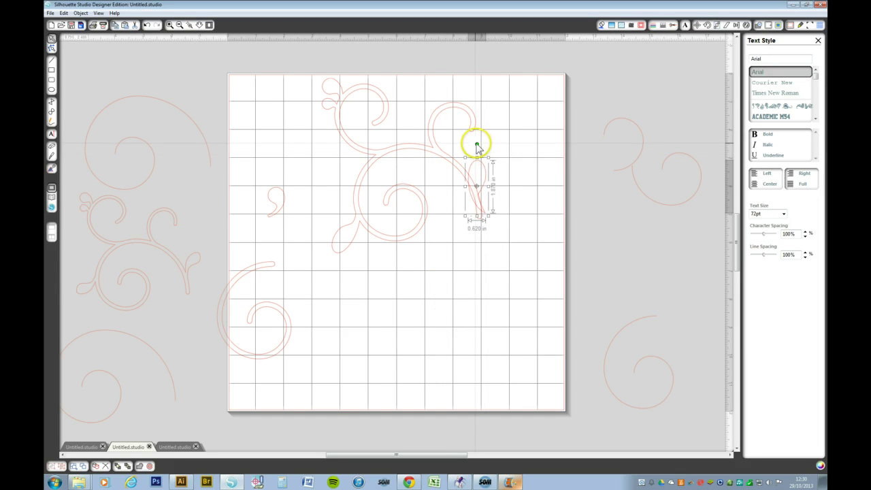
left_click_drag(477, 146, 501, 151)
left_click(488, 187)
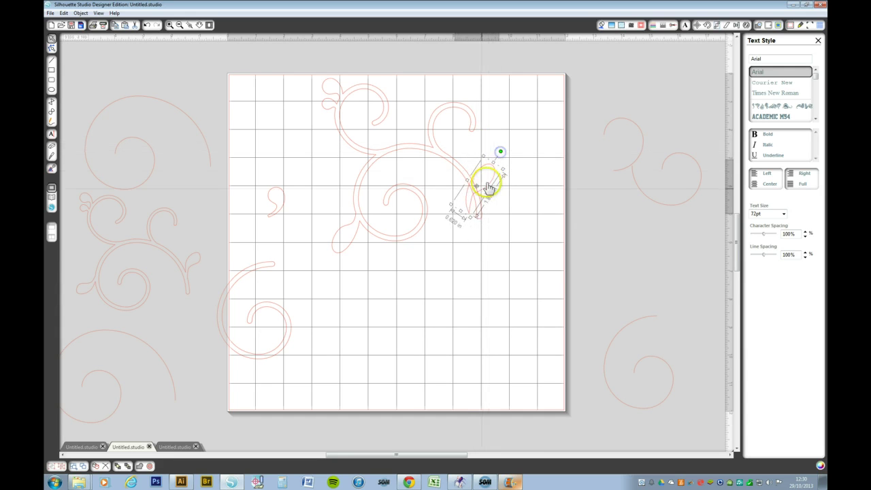
left_click_drag(483, 188, 495, 192)
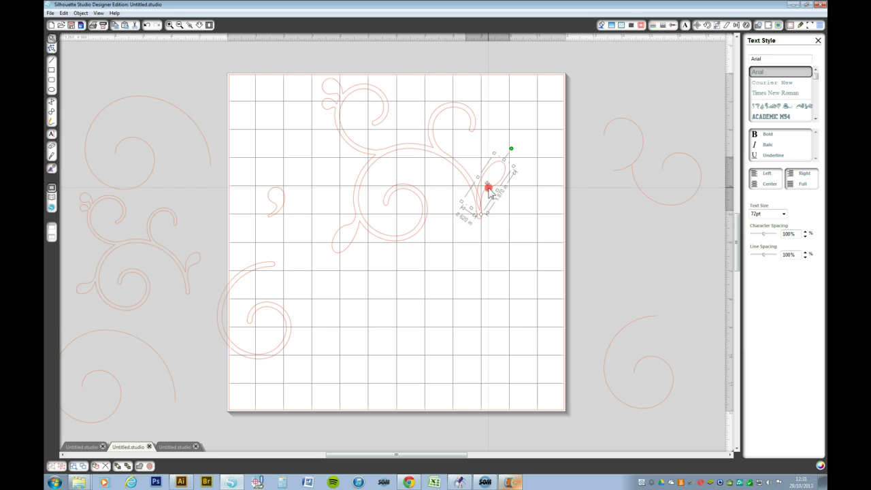
right_click(489, 190)
Smooth the teardrop's base node near the swirl so the accent flows like a leaf.
left_click(516, 290)
left_click(490, 196)
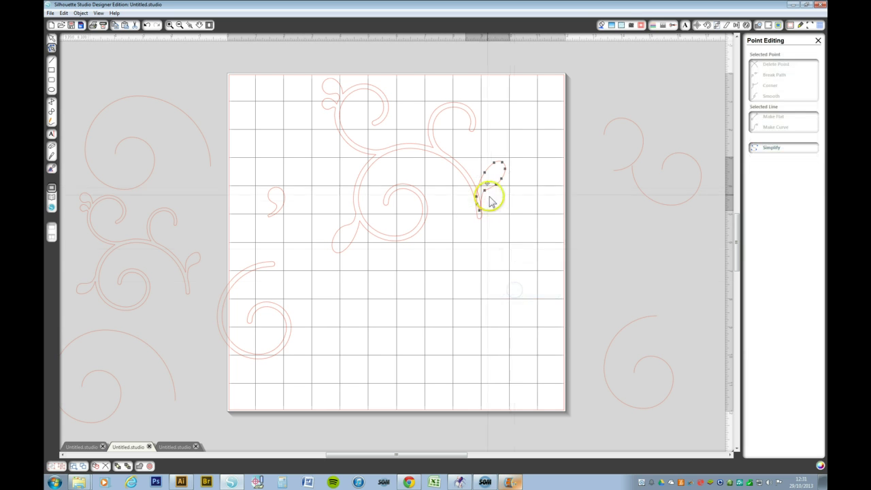
left_click(486, 191)
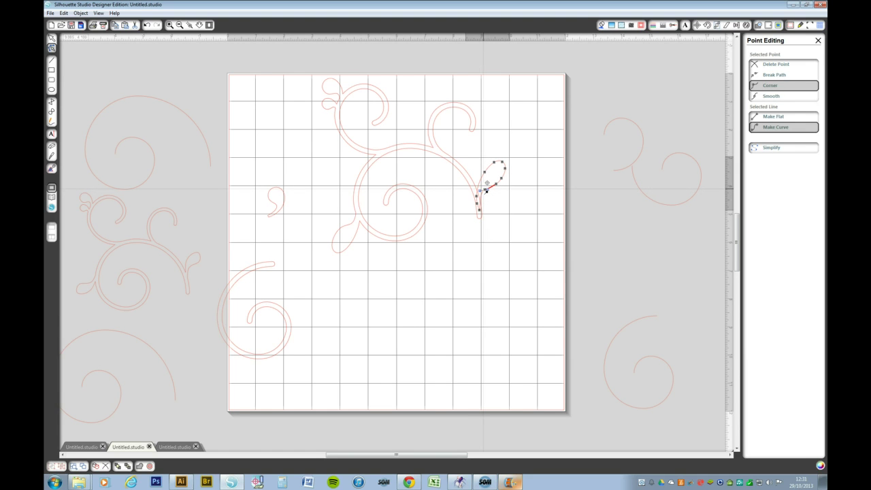
left_click(770, 96)
left_click(495, 201)
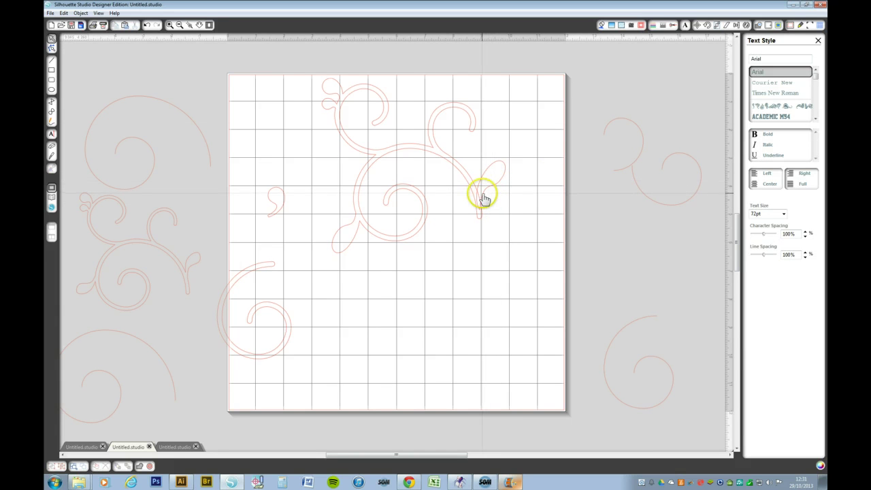
Pull the leaf upward, flip the 6.375 in flourish vertically and move it toward the mat centre.
left_click_drag(486, 197, 494, 175)
left_click(479, 200)
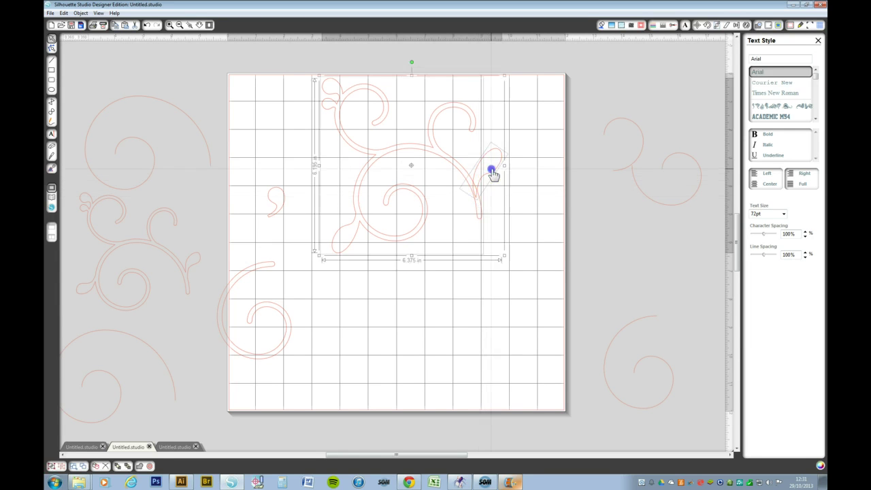
right_click(493, 173)
left_click(517, 286)
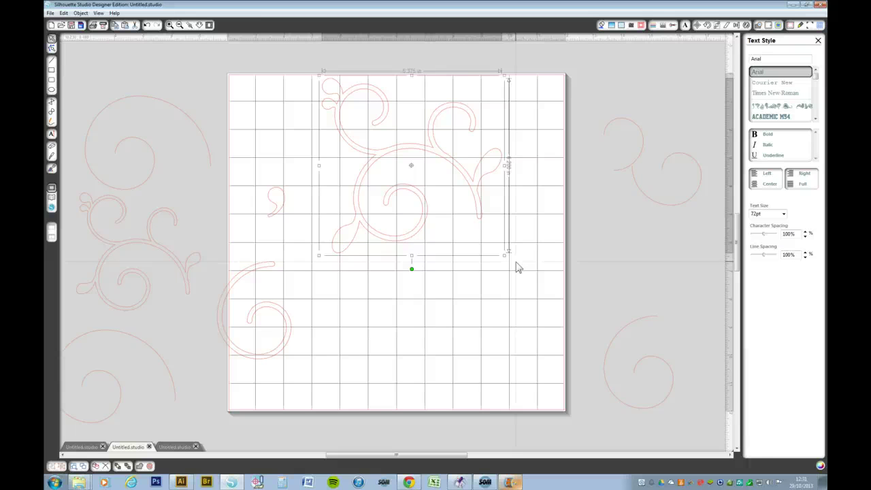
left_click_drag(482, 203, 460, 257)
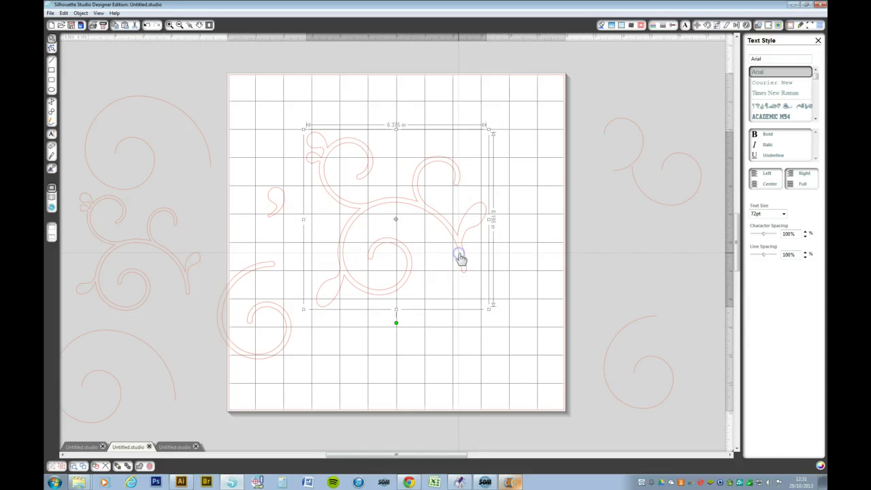